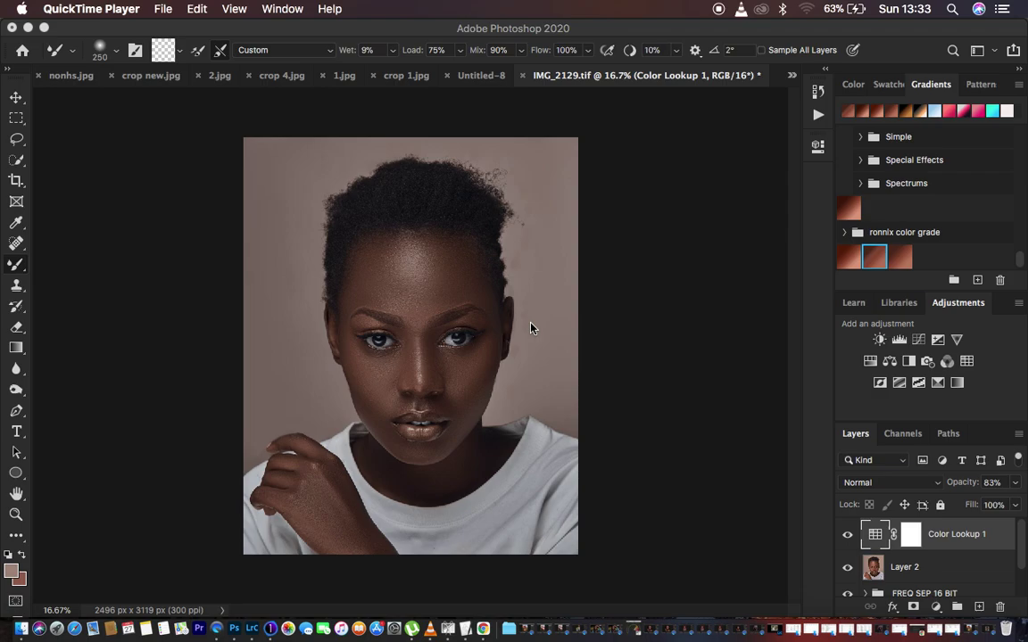
Compare the edited portrait with the original by repeatedly showing only the Background layer and restoring the others.
key(BackSpace)
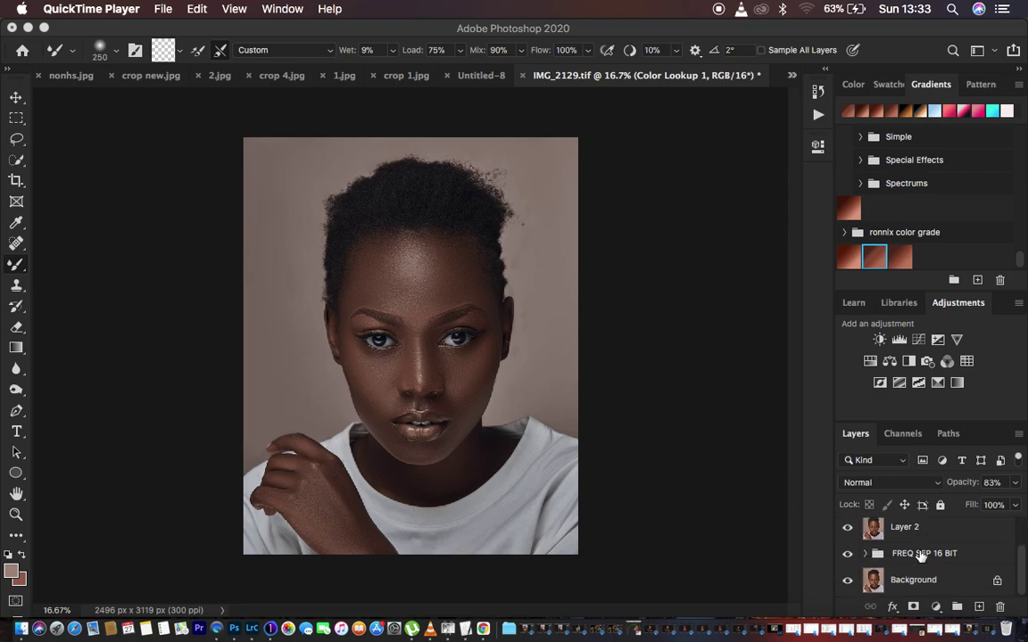
alt+click(853, 582)
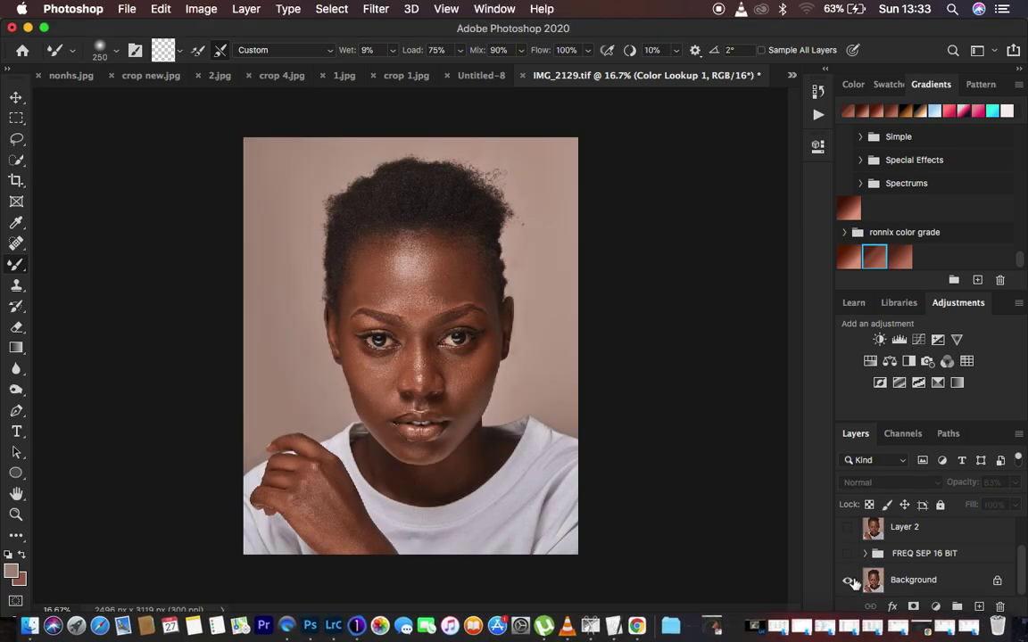
alt+click(849, 582)
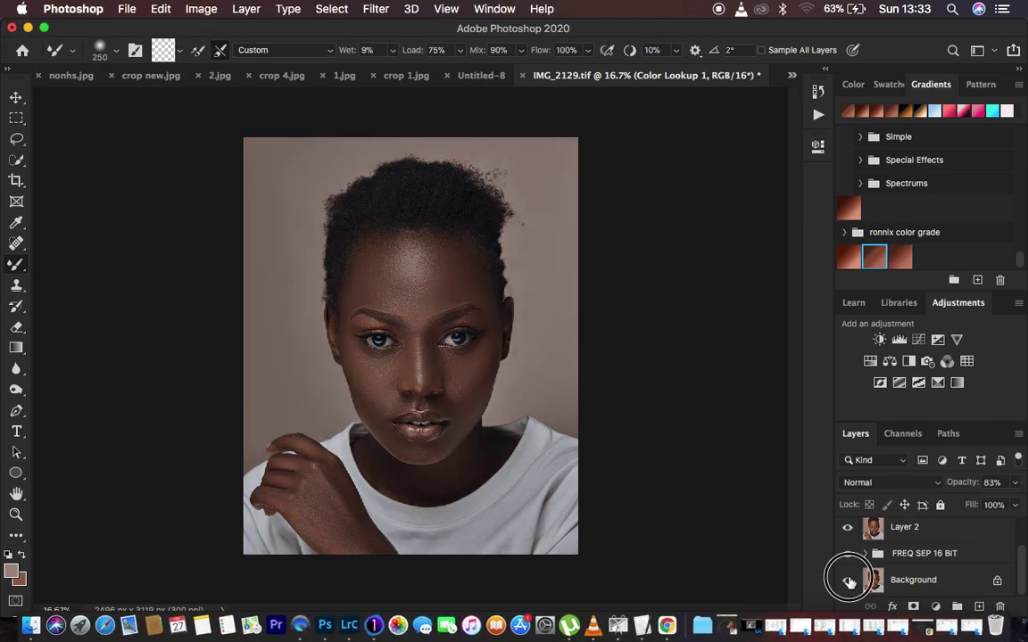
alt+click(849, 582)
alt+click(849, 581)
alt+click(849, 582)
alt+click(849, 582)
alt+click(850, 582)
alt+click(849, 581)
Review the edit layer by layer by hiding Color Lookup 1 and Layer 2, toggling the FREQ SEP 16 BIT group, and restoring Layer 2.
scroll(850, 571, up, 2)
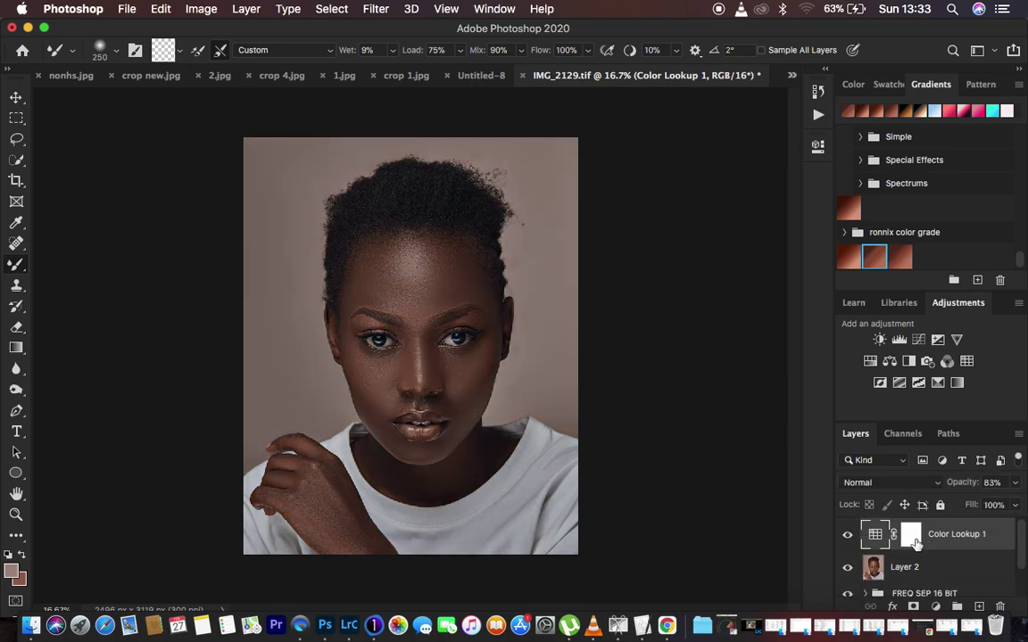
click(848, 534)
click(850, 567)
scroll(926, 564, down, 2)
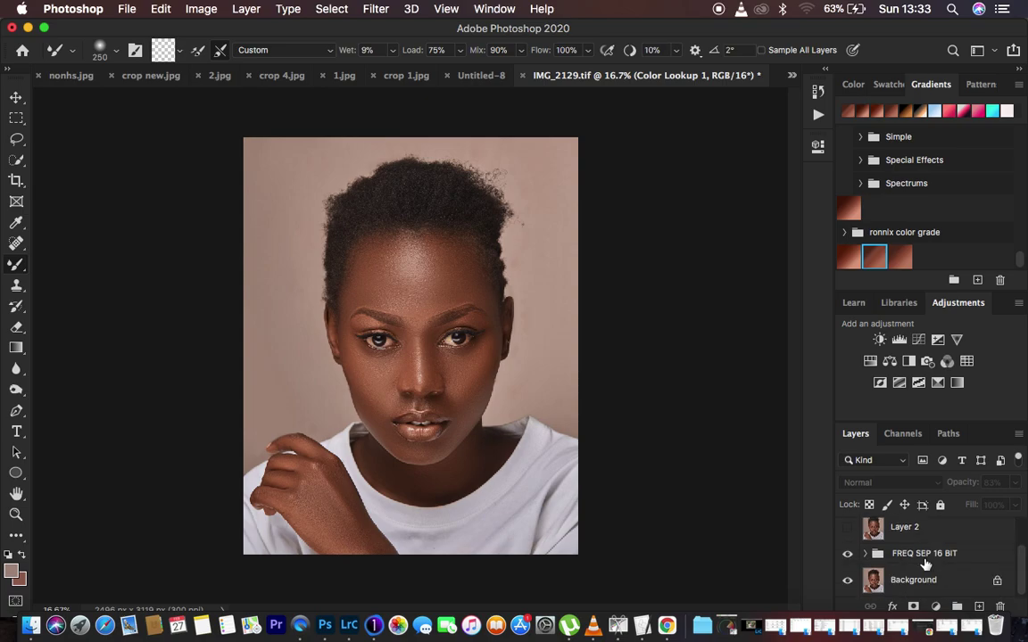
click(848, 554)
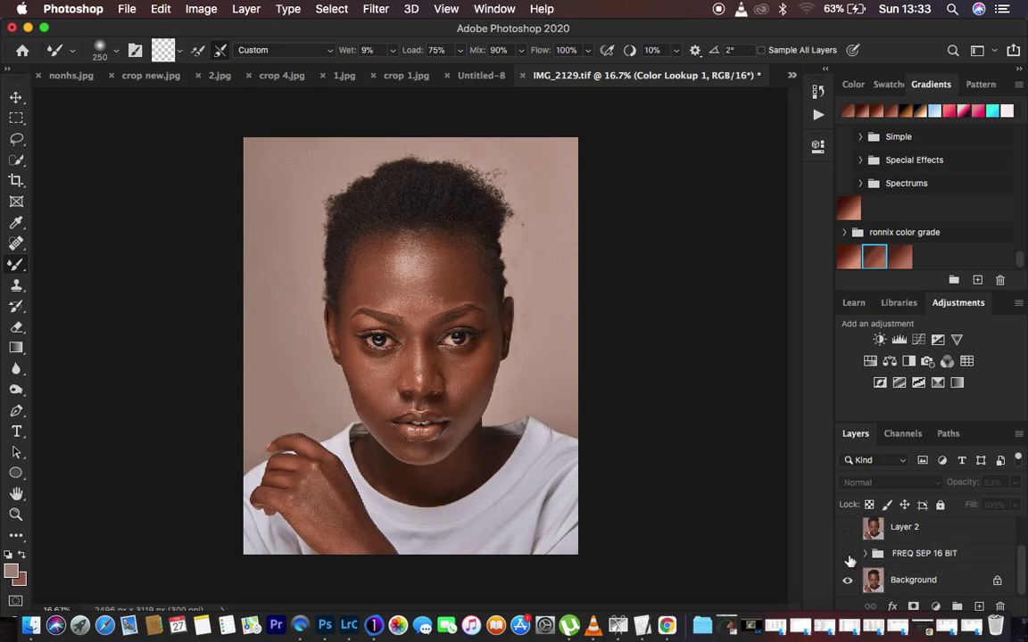
click(848, 555)
scroll(849, 557, up, 1)
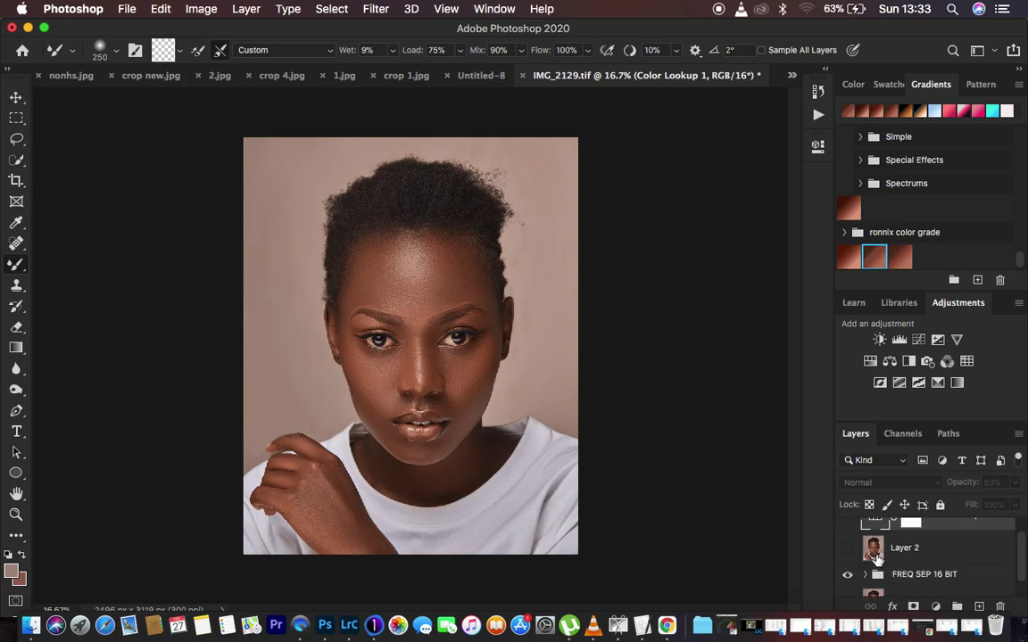
click(848, 550)
scroll(849, 553, up, 1)
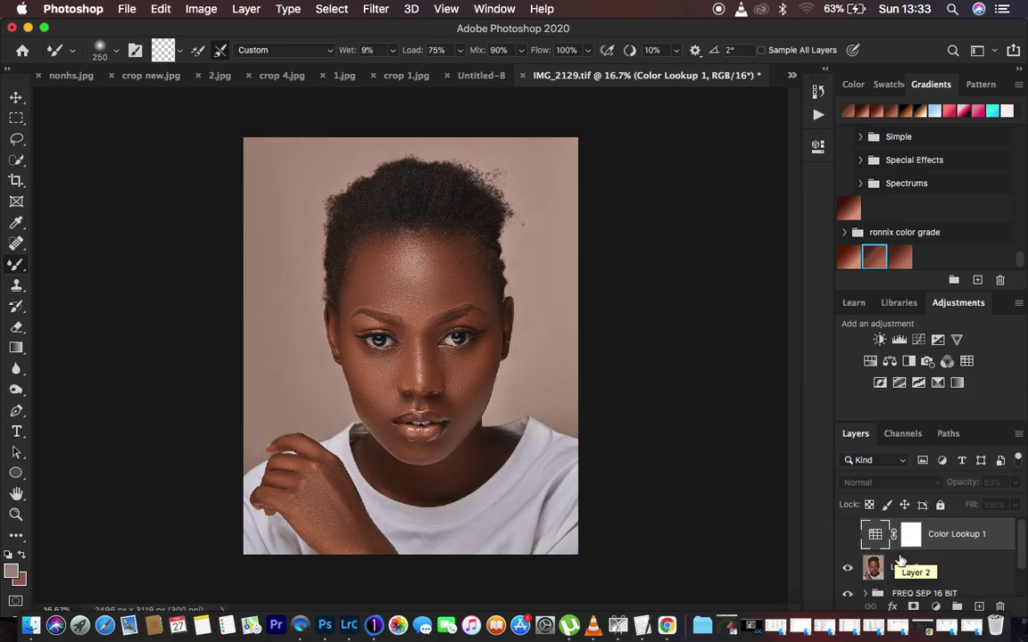
Toggle the Color Lookup 1 layer's visibility several times to compare the color grade, leaving it shown.
click(849, 536)
click(849, 536)
click(848, 535)
click(848, 535)
click(849, 536)
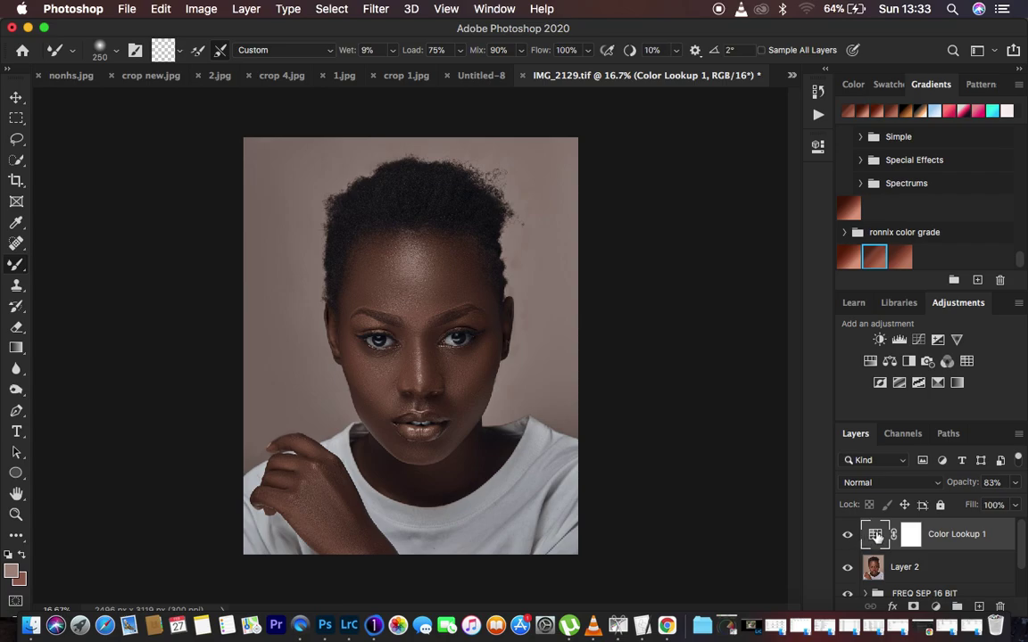
Look through the 3D LUT files available for the Color Lookup 1 layer in the KC skin tone LUTs folder without loading one.
double_click(876, 534)
click(714, 194)
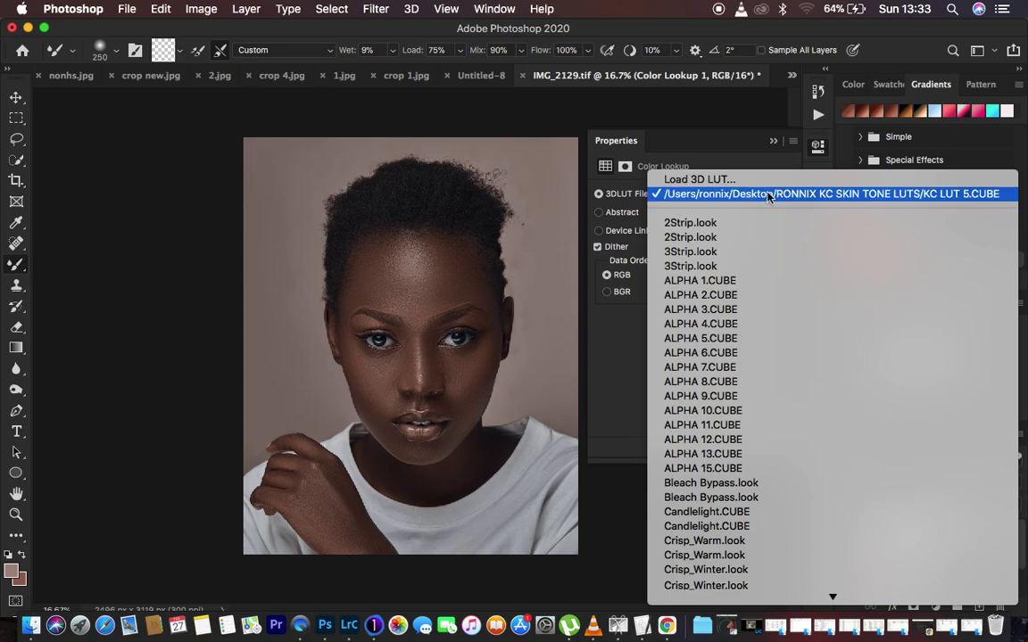
click(692, 191)
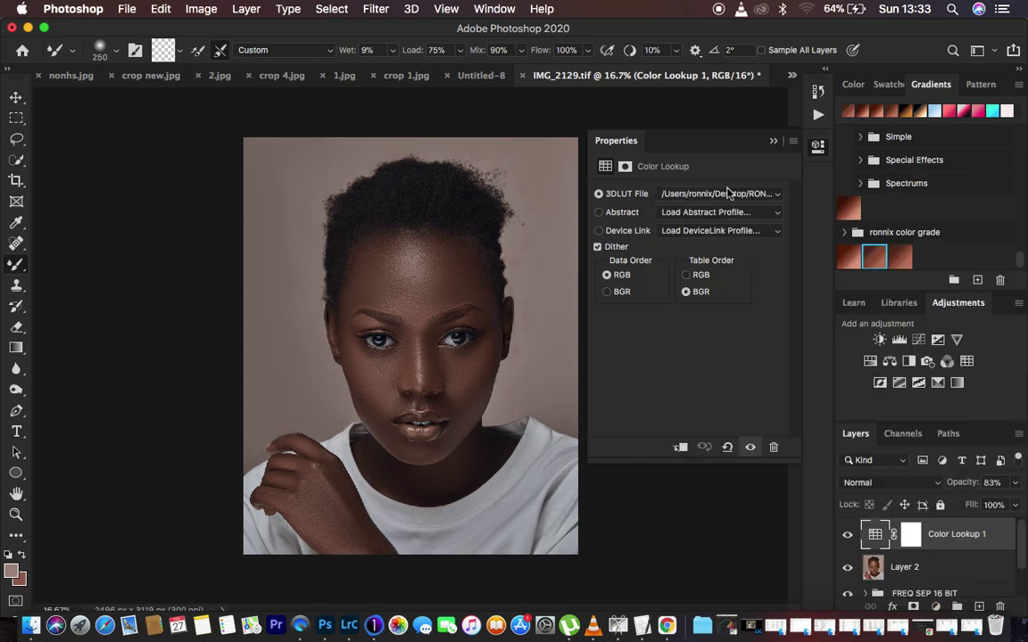
click(721, 193)
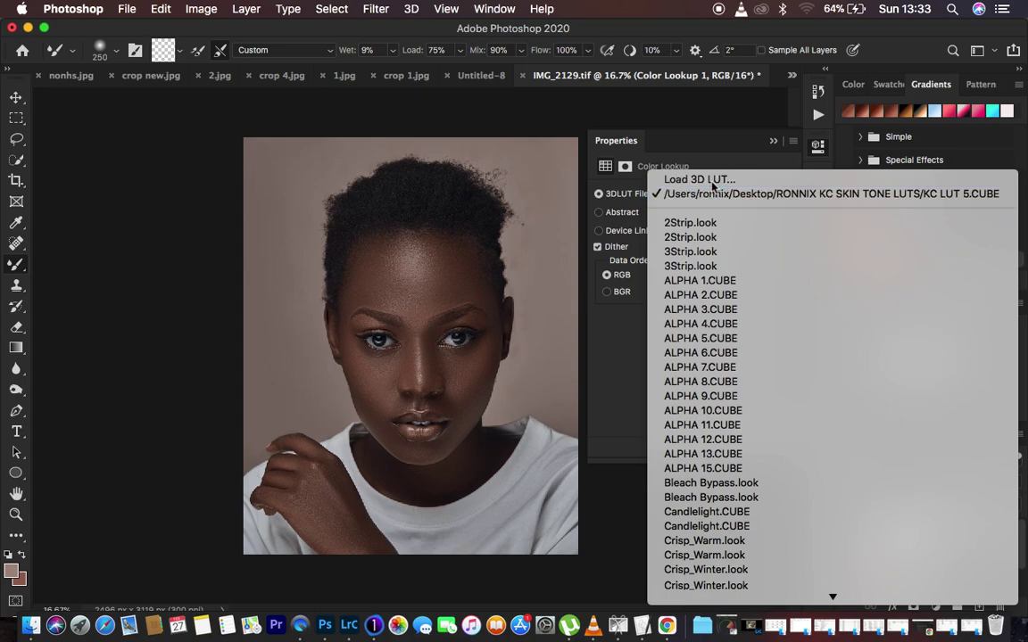
click(709, 179)
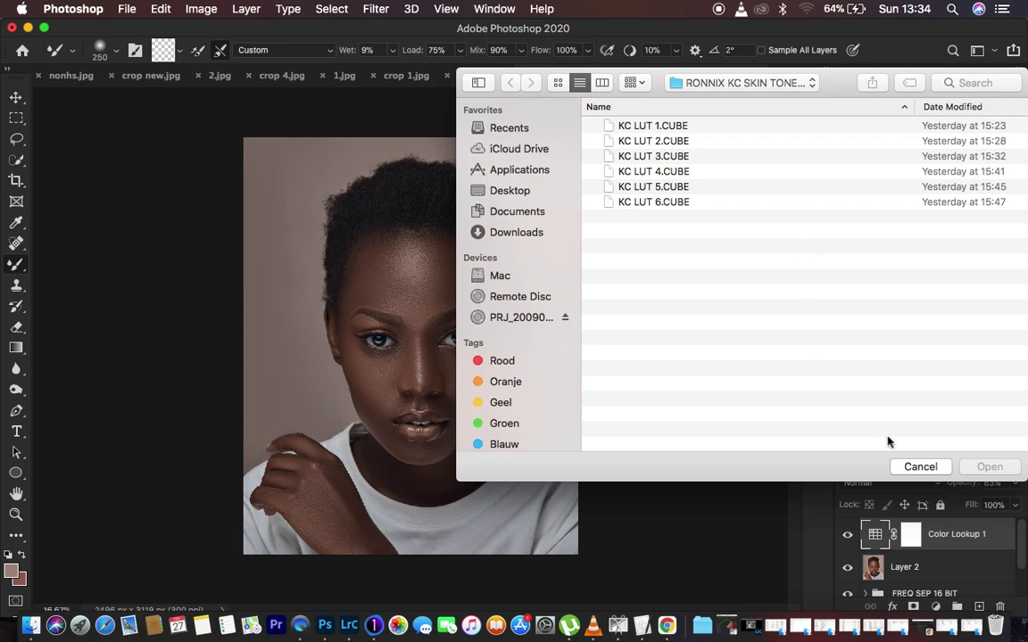
click(918, 465)
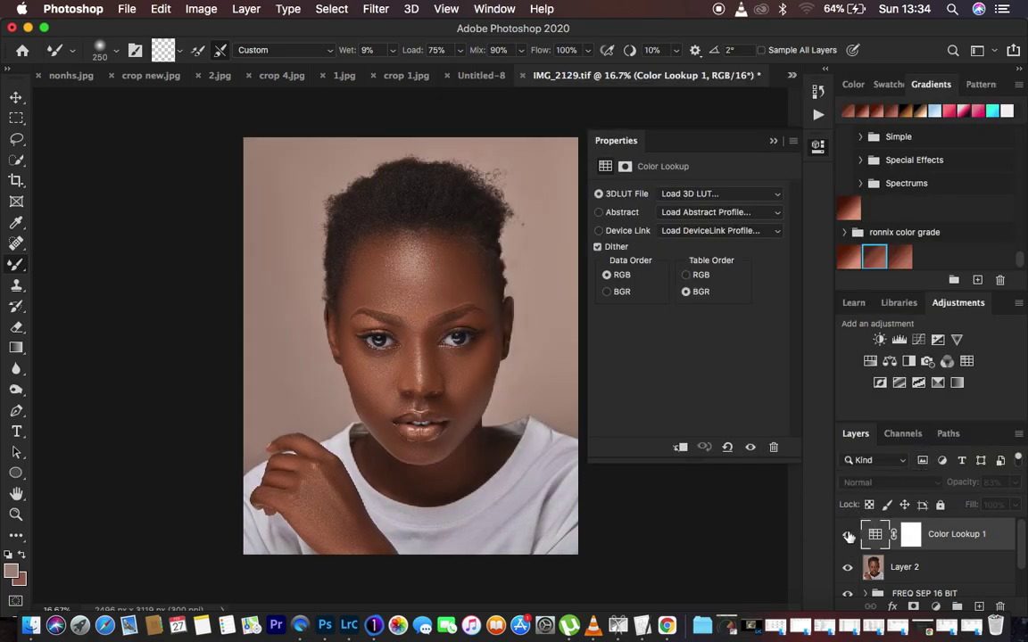
Compare the portrait with and without the Color Lookup 1 grade, then close the layer's properties.
click(848, 536)
click(848, 536)
click(849, 535)
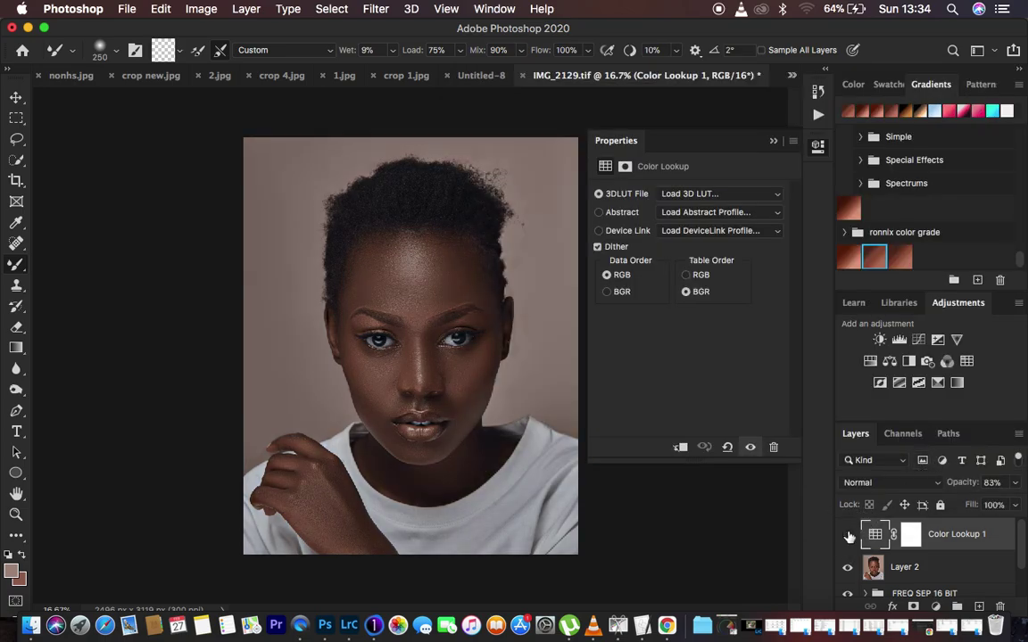
click(849, 535)
click(848, 535)
click(772, 143)
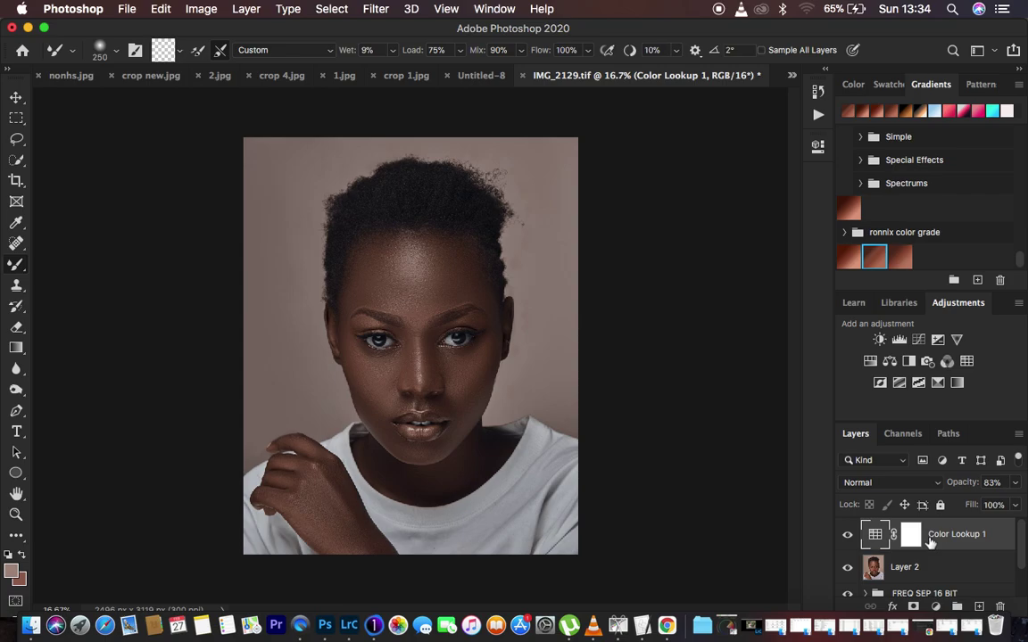
Add a Curves adjustment layer above Color Lookup 1 and brighten the midtones by raising input 108 to output 144.
click(937, 607)
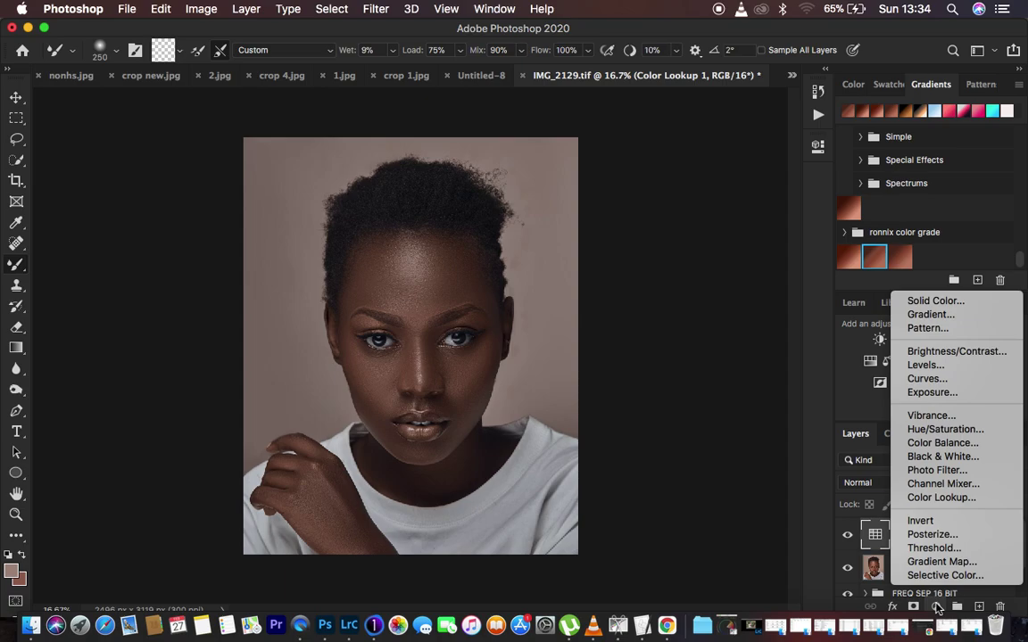
click(965, 381)
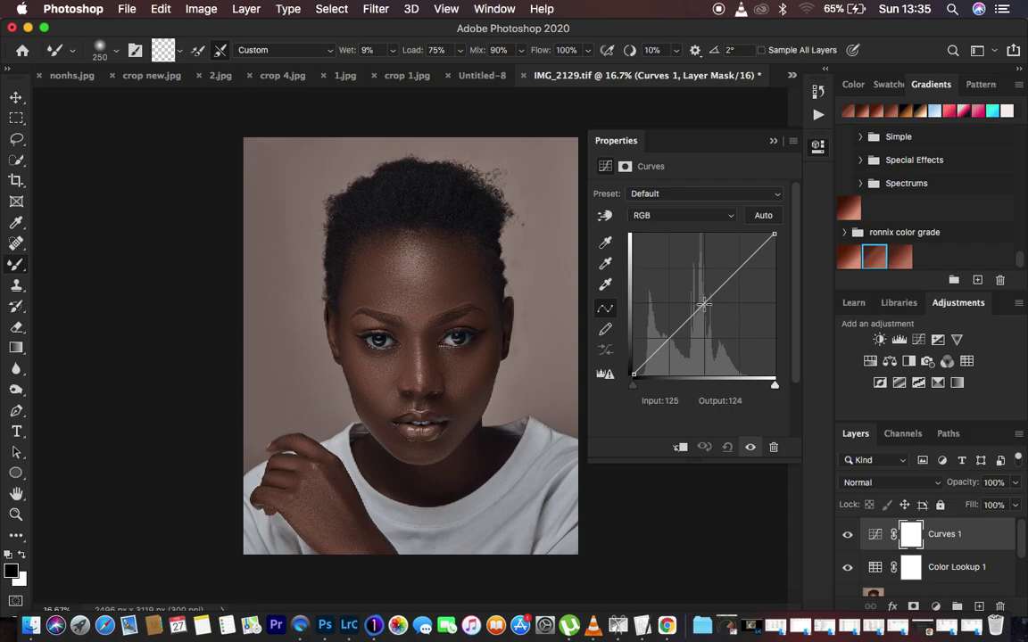
drag(704, 304, 692, 295)
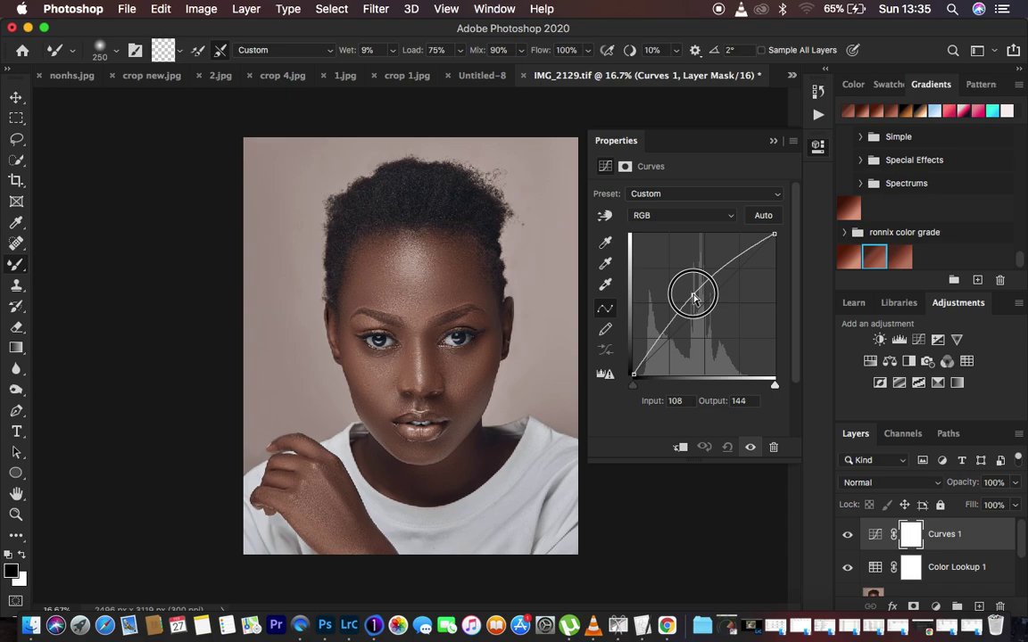
click(773, 141)
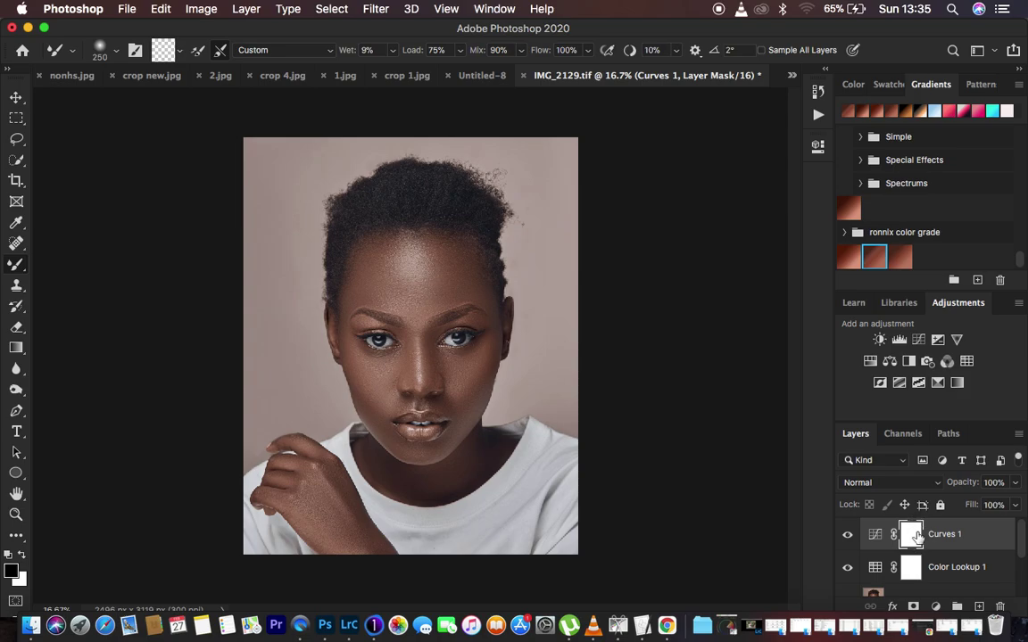
Invert the brightening Curves layer's mask to black and rename the layer dodge.
key(super+i)
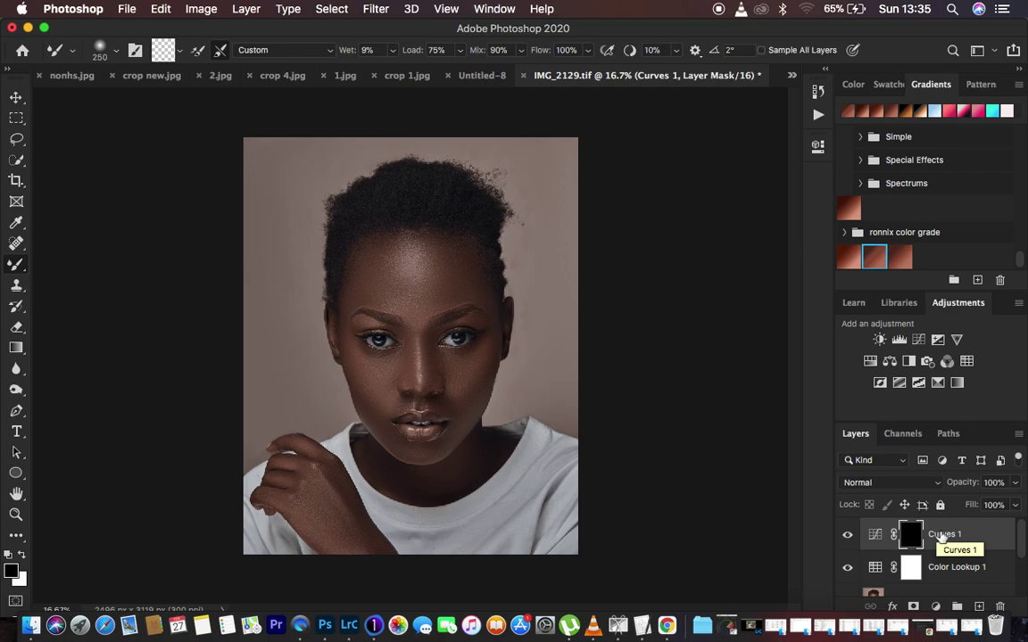
double_click(943, 534)
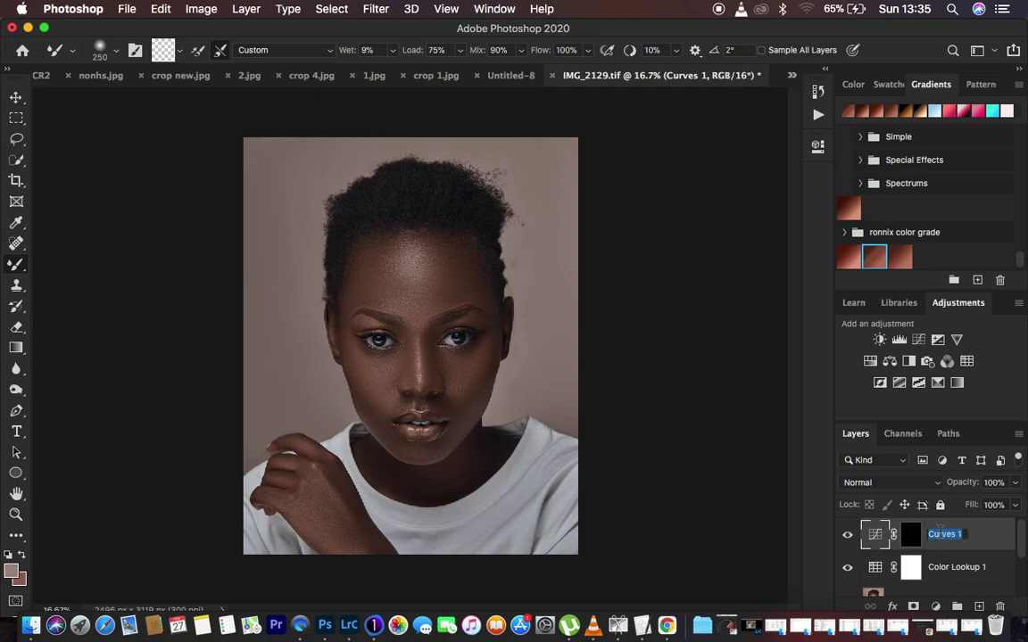
text(dodge)
key(Return)
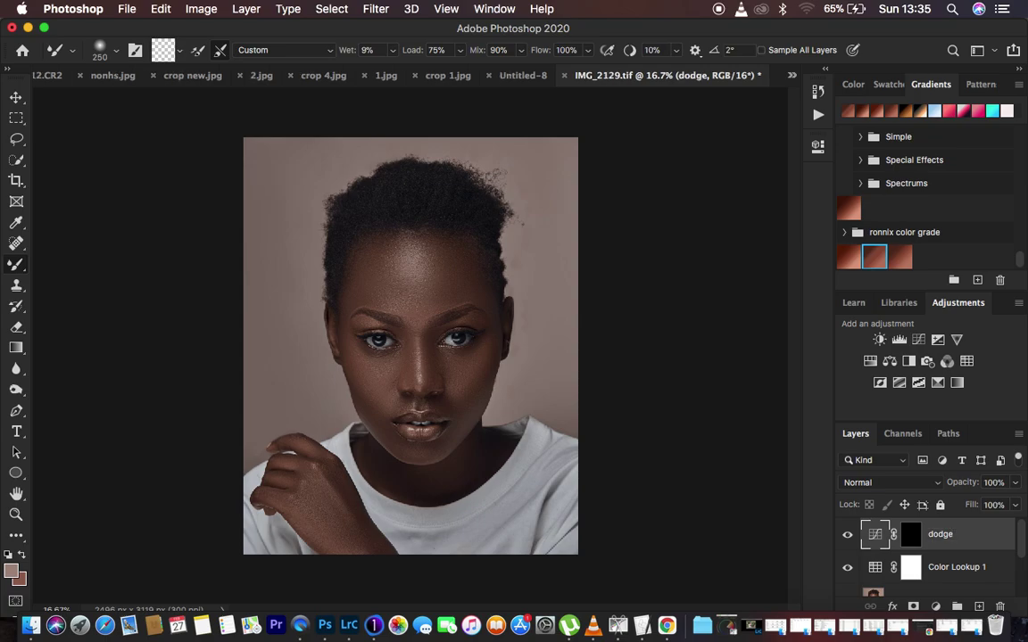
Add a second Curves adjustment layer above dodge and darken the midtones by lowering input 141 to output 118.
click(935, 607)
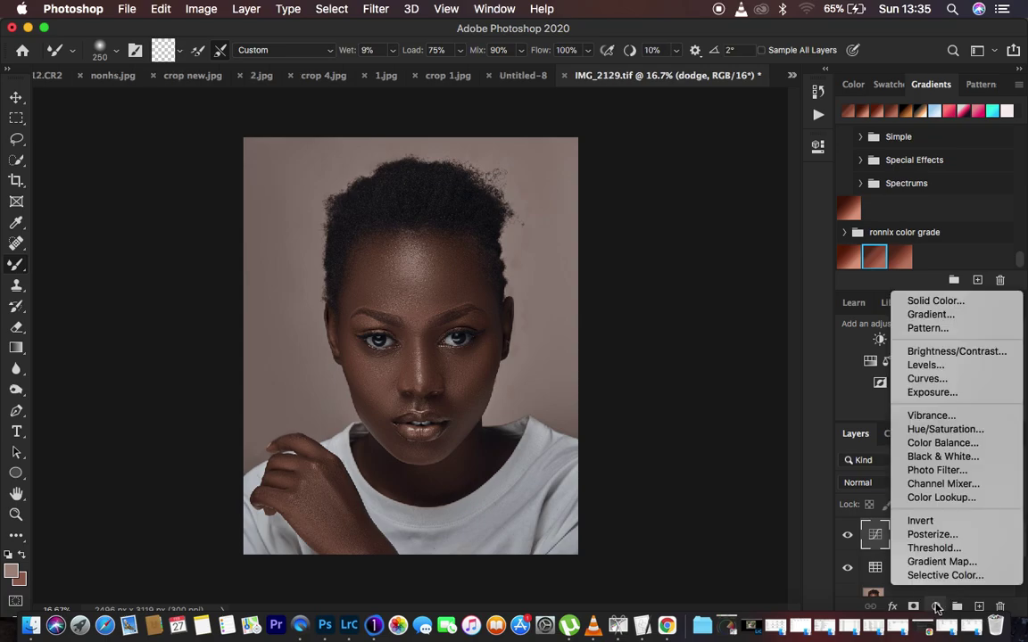
click(937, 379)
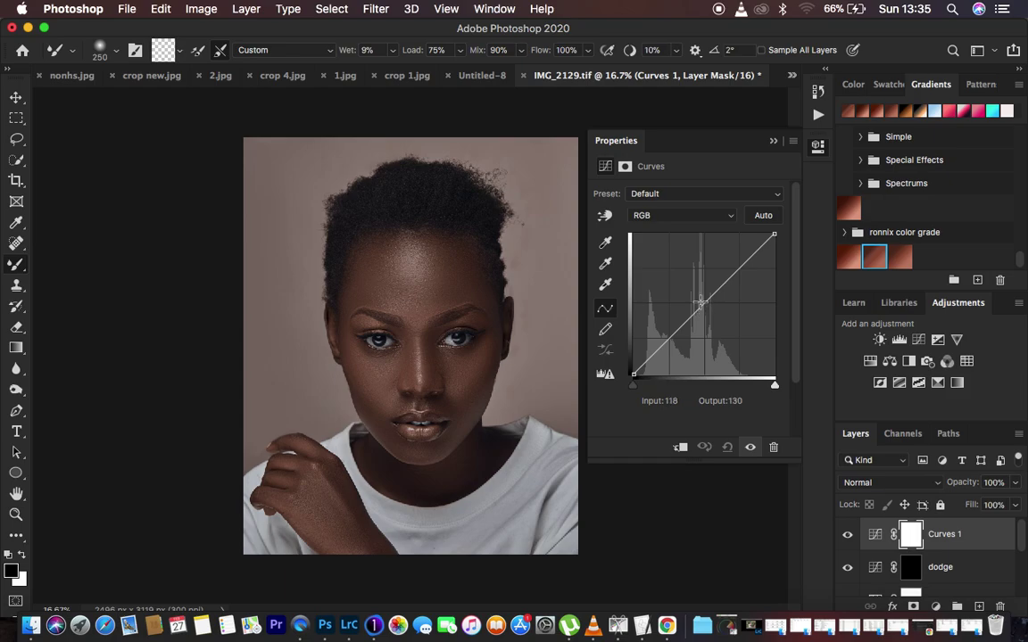
drag(711, 298, 713, 312)
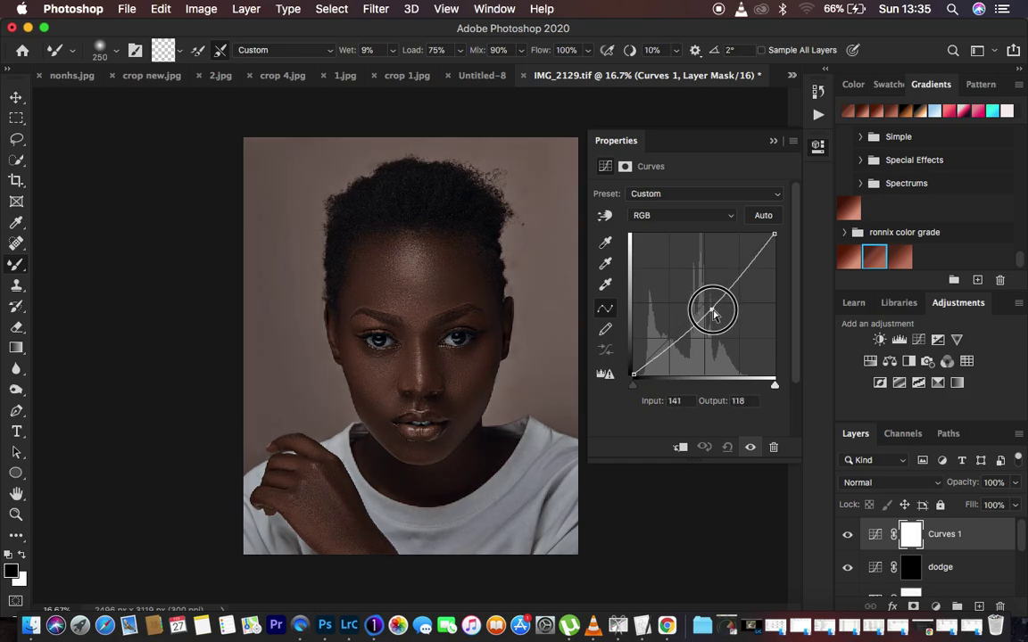
click(774, 141)
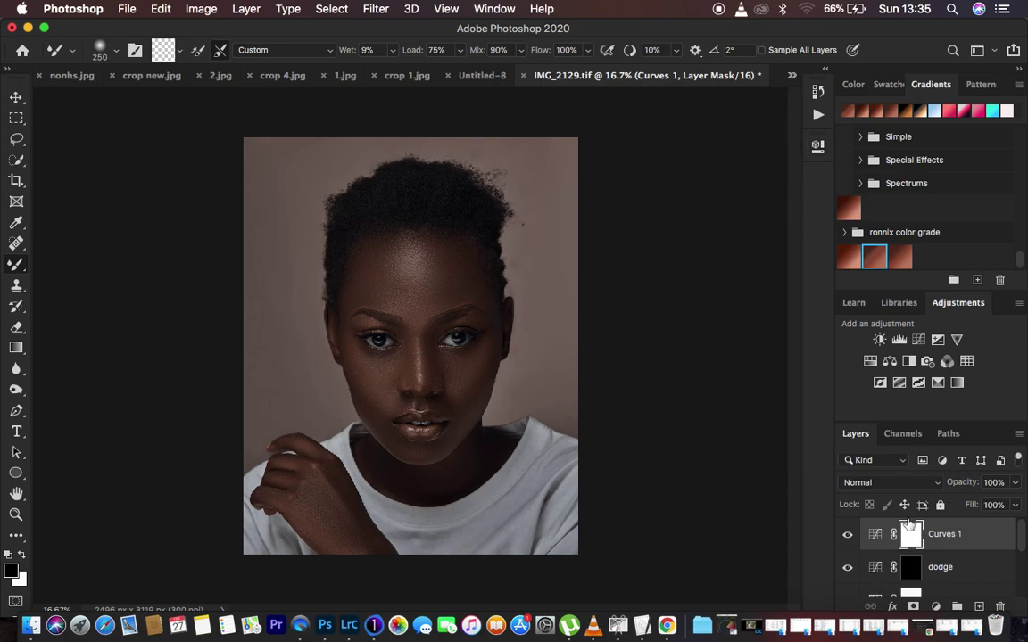
Invert the darkening Curves layer's mask to black and rename the layer burn.
key(super+i)
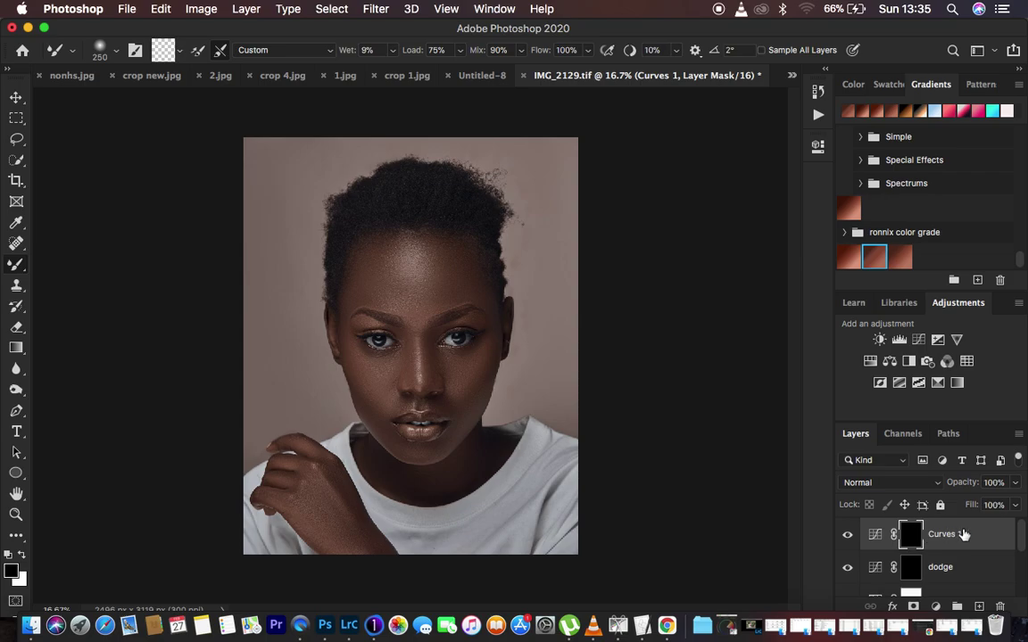
double_click(940, 536)
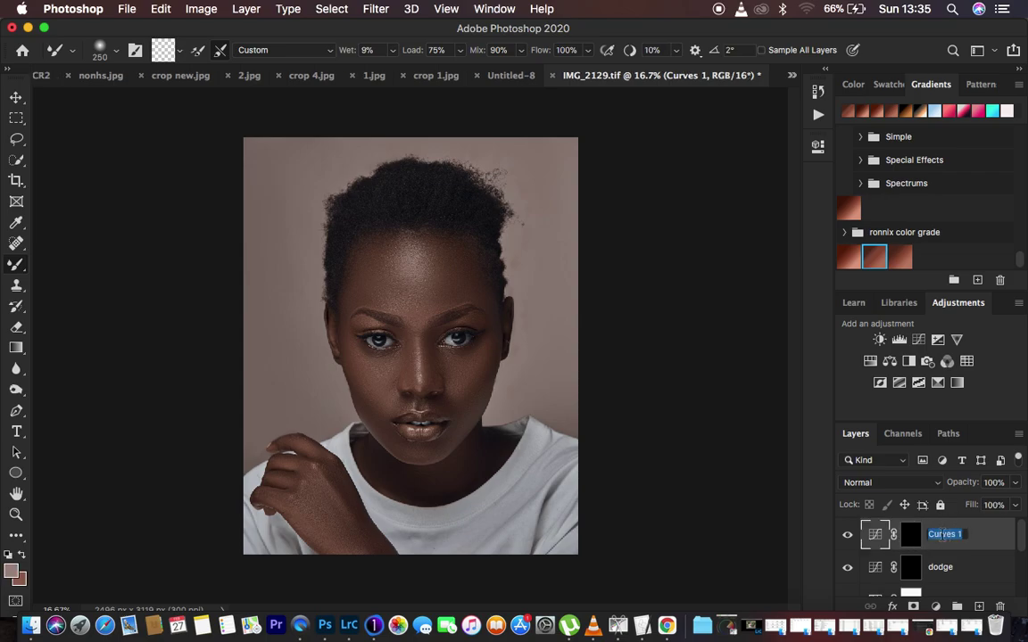
text(burn)
key(Return)
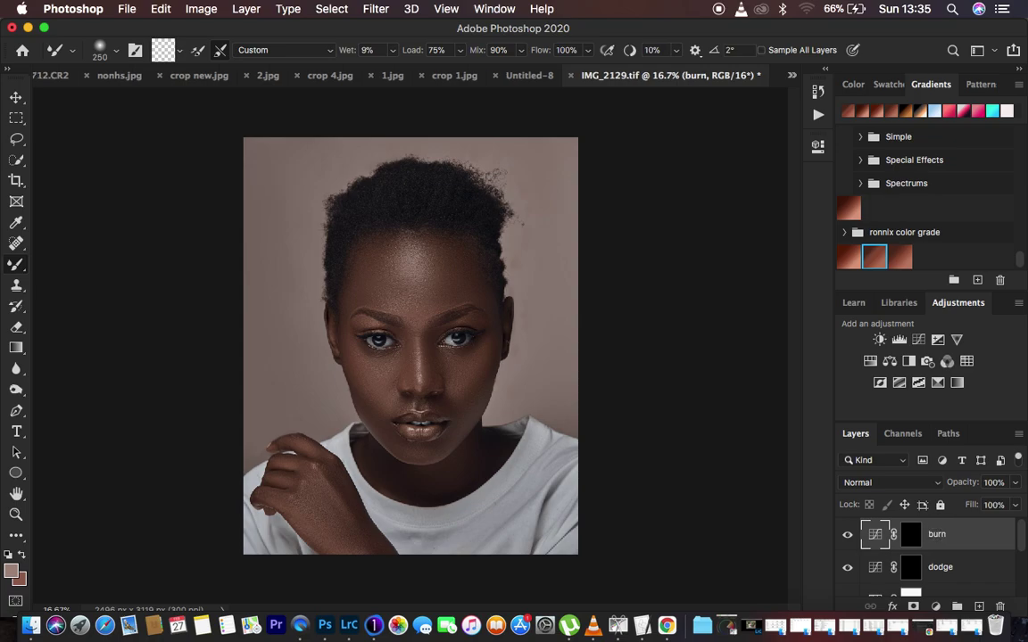
Target the dodge layer's mask and prepare the Brush tool with a soft tip and white as the foreground color.
click(912, 569)
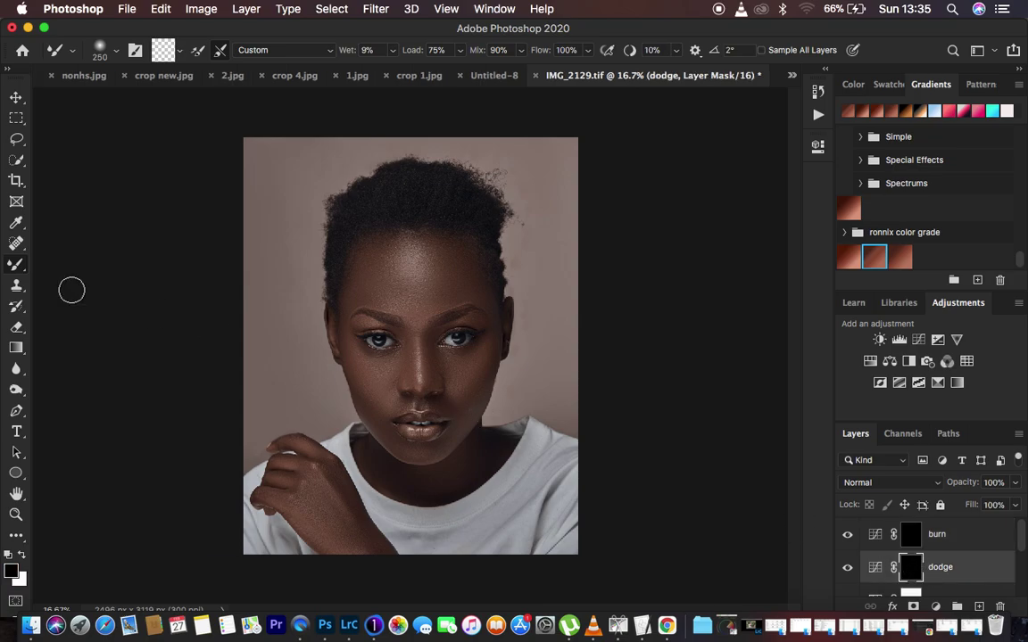
mouse_move(16, 264)
mouse_down()
mouse_move(25, 241)
mouse_move(66, 241)
mouse_up()
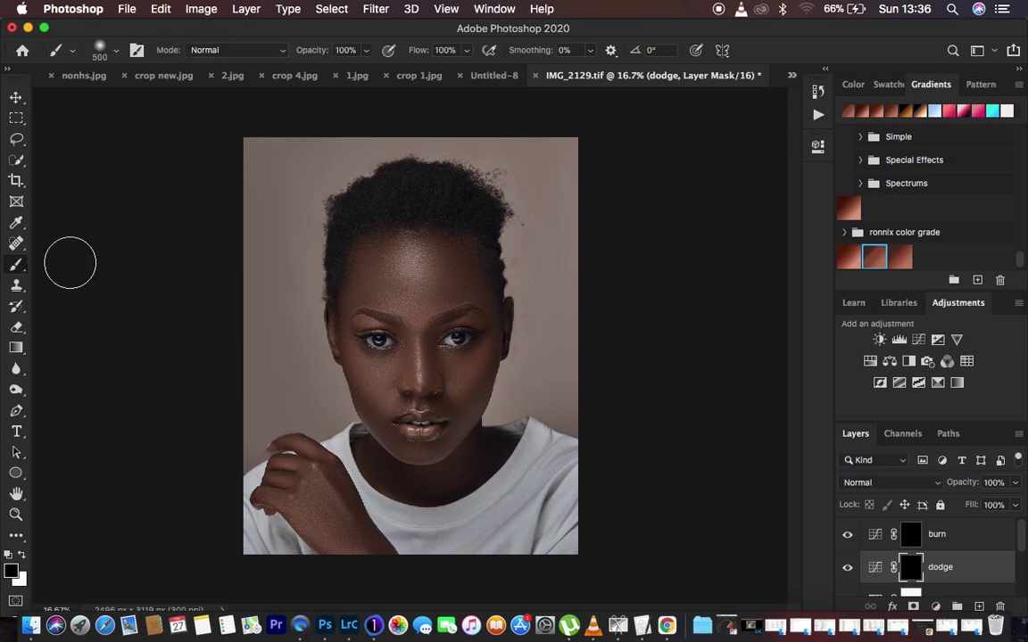
click(114, 53)
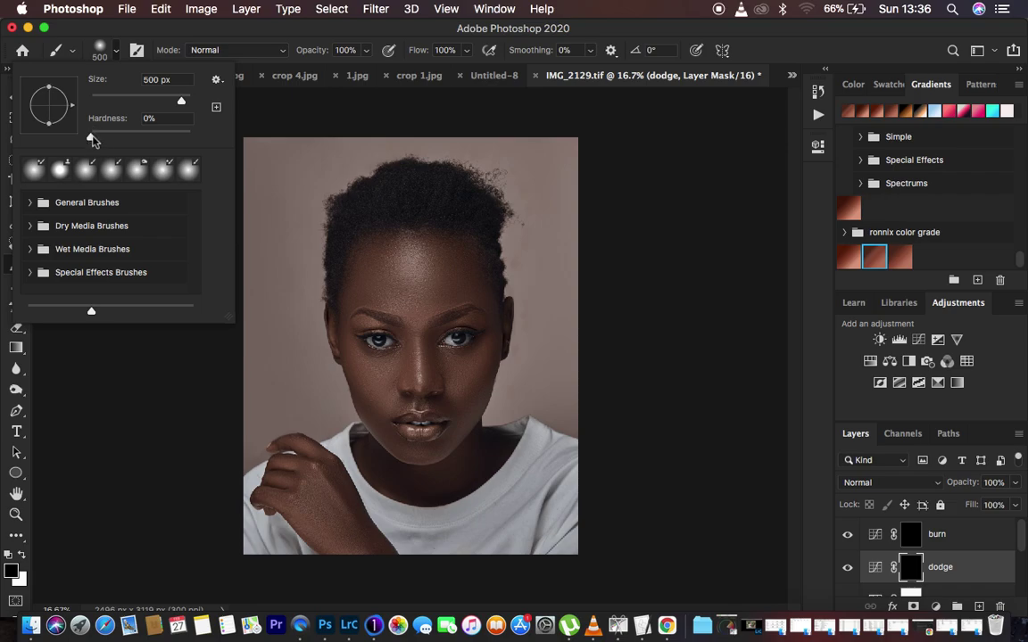
click(114, 55)
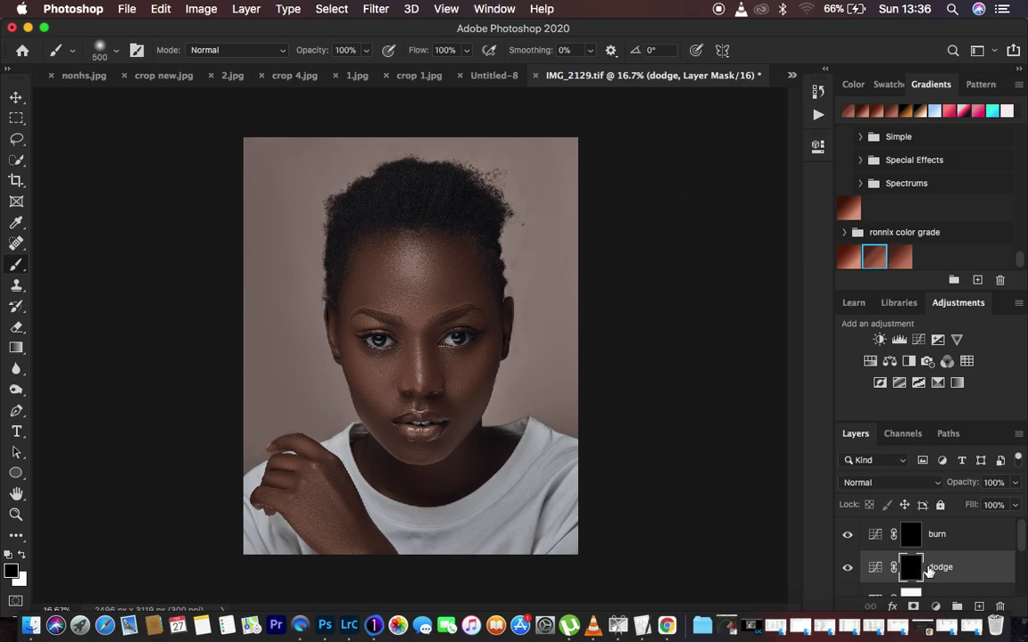
click(23, 555)
key(x)
click(22, 557)
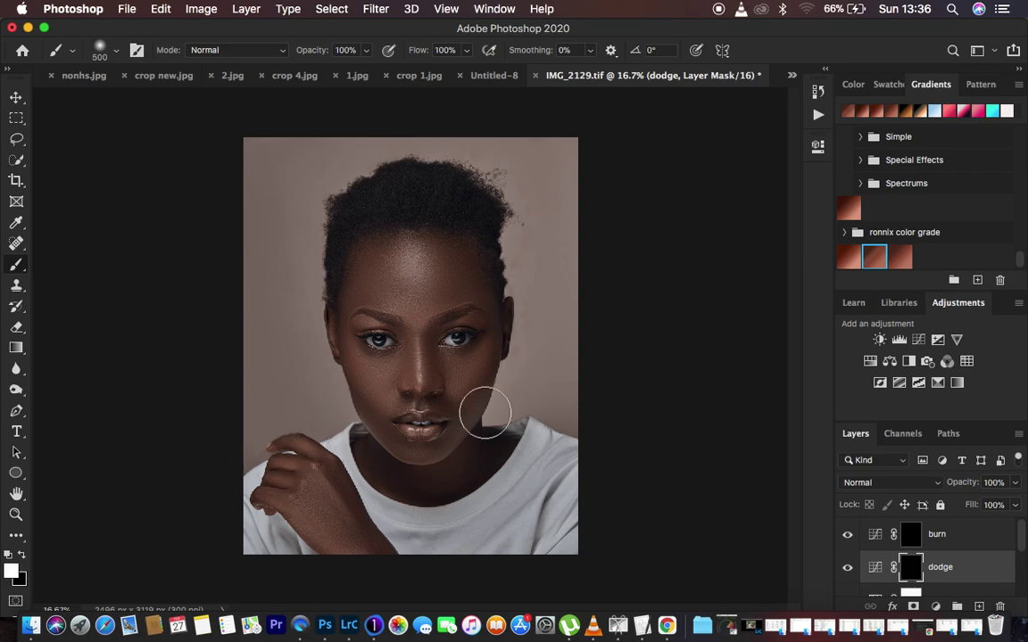
Paint highlight strokes on the dodge mask with a 60 px brush over the central forehead, both cheeks and the back of the hand.
key(bracketleft)
key(bracketleft)
key(bracketleft)
key(bracketleft)
key(bracketleft)
key(bracketleft)
key(bracketleft)
key(bracketleft)
key(bracketleft)
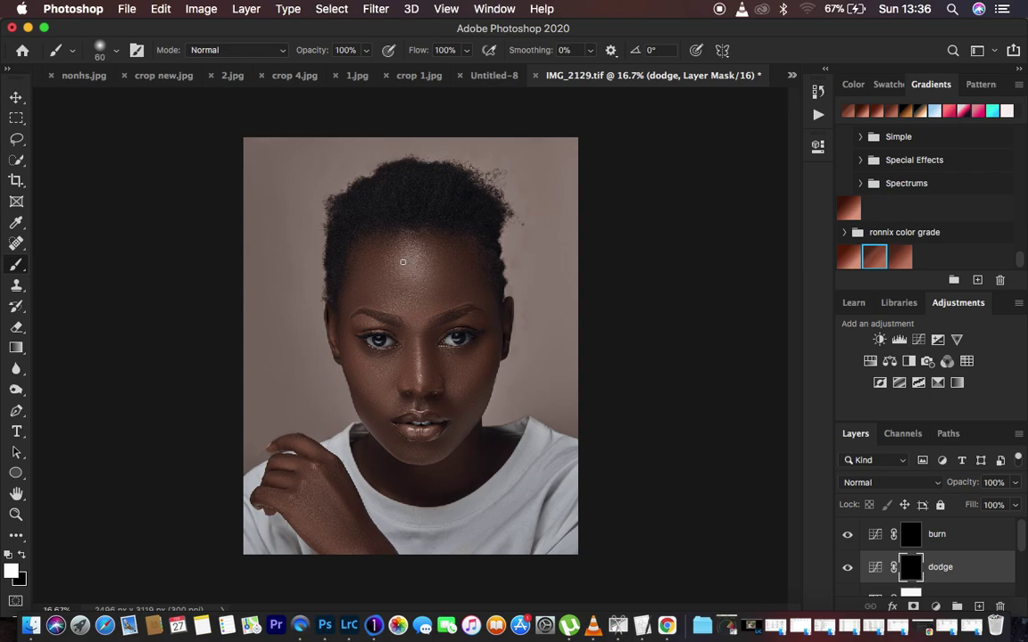
mouse_move(419, 261)
mouse_down()
mouse_move(398, 266)
mouse_move(431, 270)
mouse_move(401, 275)
mouse_move(423, 291)
mouse_move(415, 268)
mouse_up()
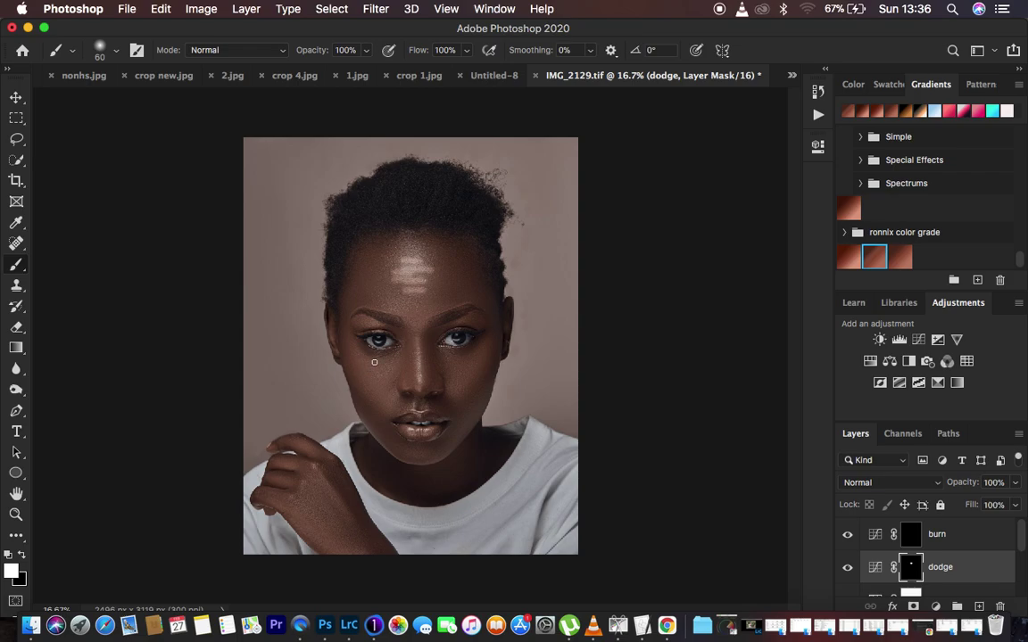
mouse_move(374, 362)
mouse_down()
mouse_move(393, 362)
mouse_move(359, 364)
mouse_move(383, 372)
mouse_move(363, 379)
mouse_move(385, 398)
mouse_move(375, 399)
mouse_up()
mouse_move(453, 359)
mouse_down()
mouse_move(483, 360)
mouse_move(451, 370)
mouse_move(476, 368)
mouse_move(455, 396)
mouse_up()
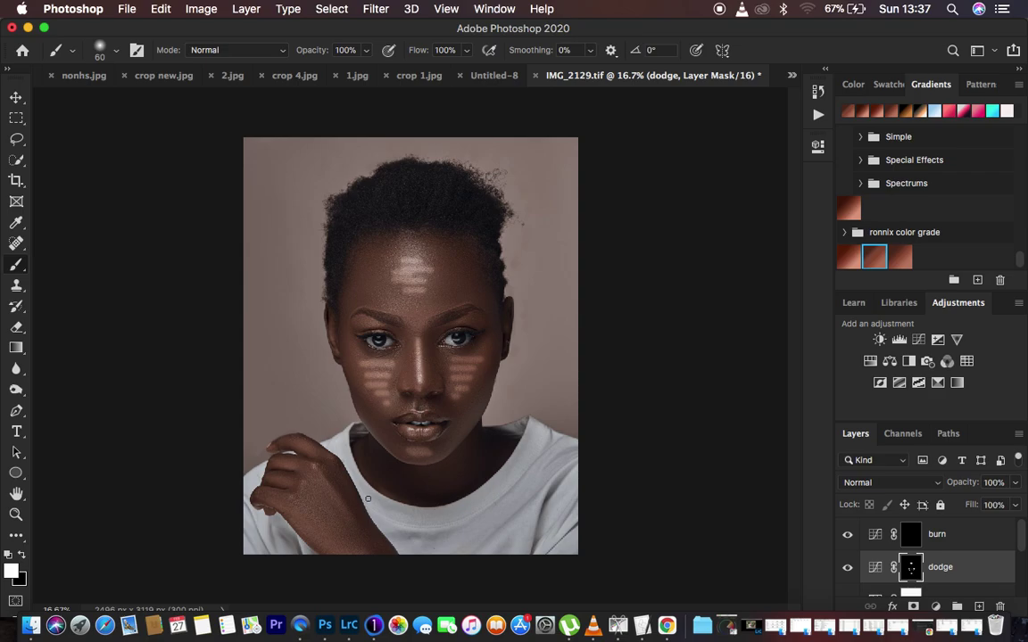
drag(333, 496, 340, 500)
Paint shadow strokes on the burn layer's mask along both sides of the forehead, the outer cheeks and the jawline.
click(910, 533)
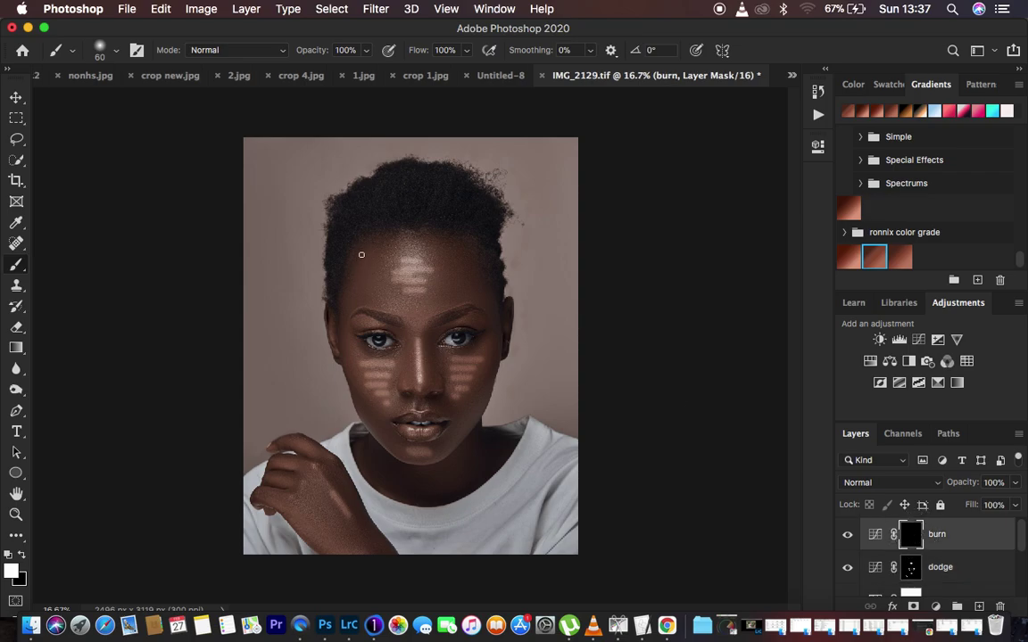
mouse_move(363, 251)
mouse_down()
mouse_move(356, 284)
mouse_move(372, 274)
mouse_move(363, 293)
mouse_move(357, 263)
mouse_move(374, 299)
mouse_up()
mouse_move(452, 251)
mouse_down()
mouse_move(468, 294)
mouse_move(468, 284)
mouse_move(444, 291)
mouse_up()
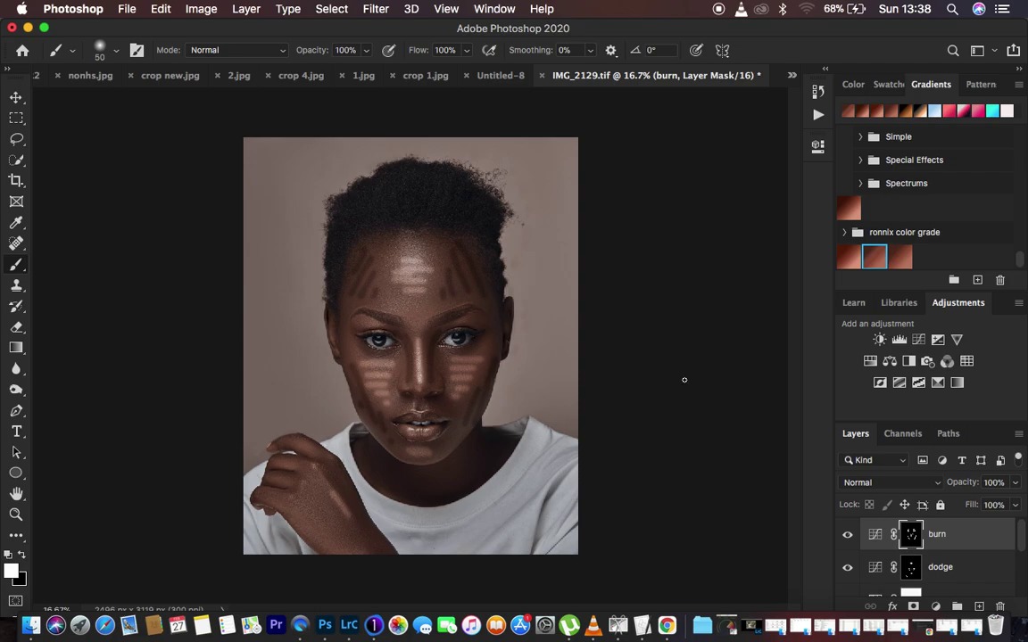
Feather the burn layer's mask to soften the painted shadow strokes into the skin.
double_click(912, 536)
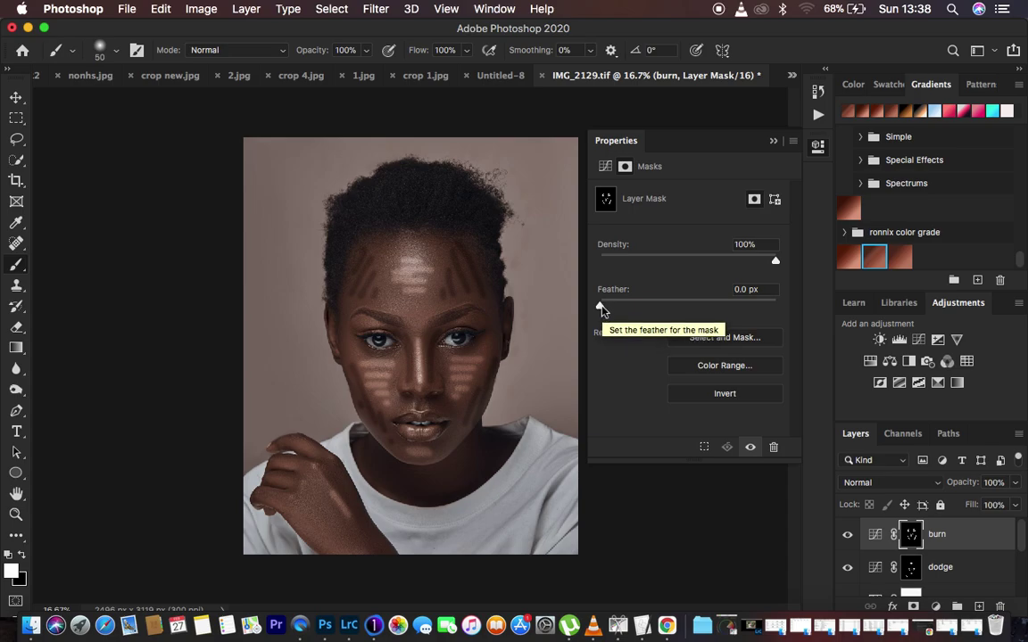
drag(601, 308, 648, 309)
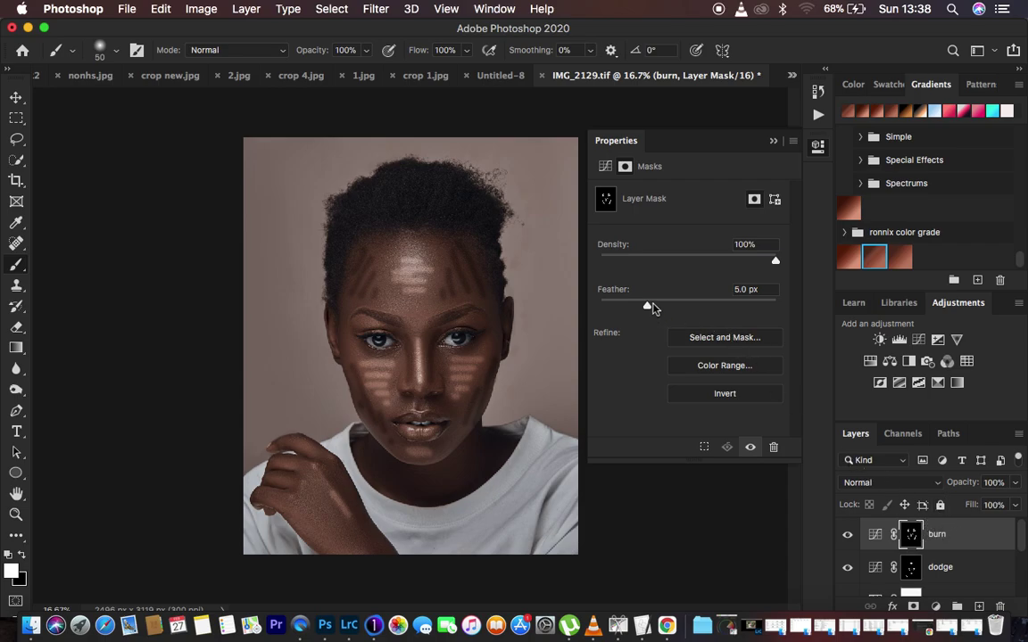
drag(653, 306, 691, 305)
Feather the dodge layer's mask to about 45.2 px to soften the painted highlight strokes.
click(911, 567)
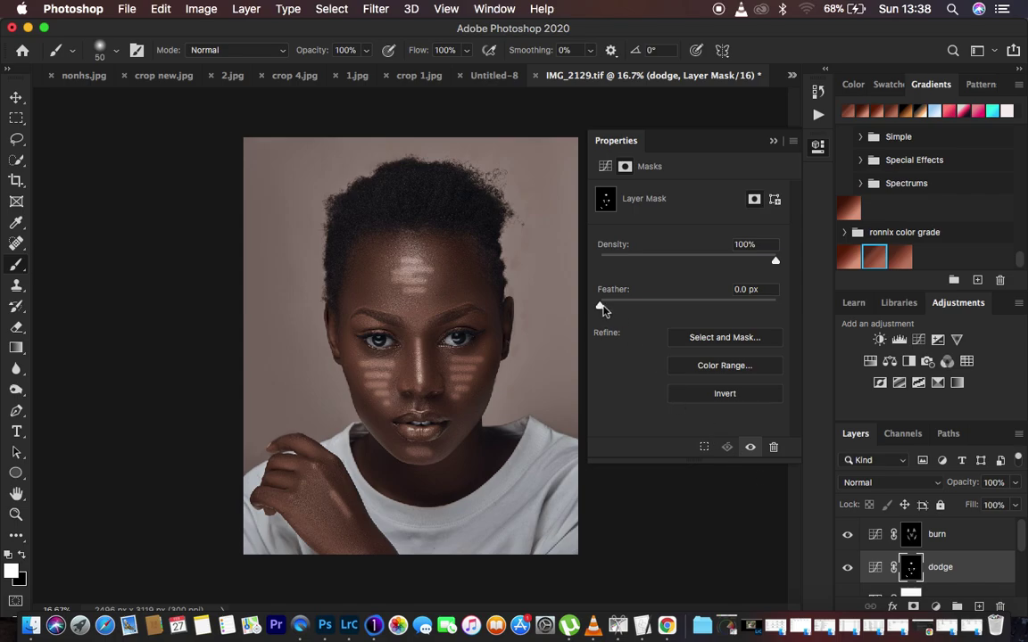
drag(603, 310, 659, 309)
drag(665, 308, 695, 308)
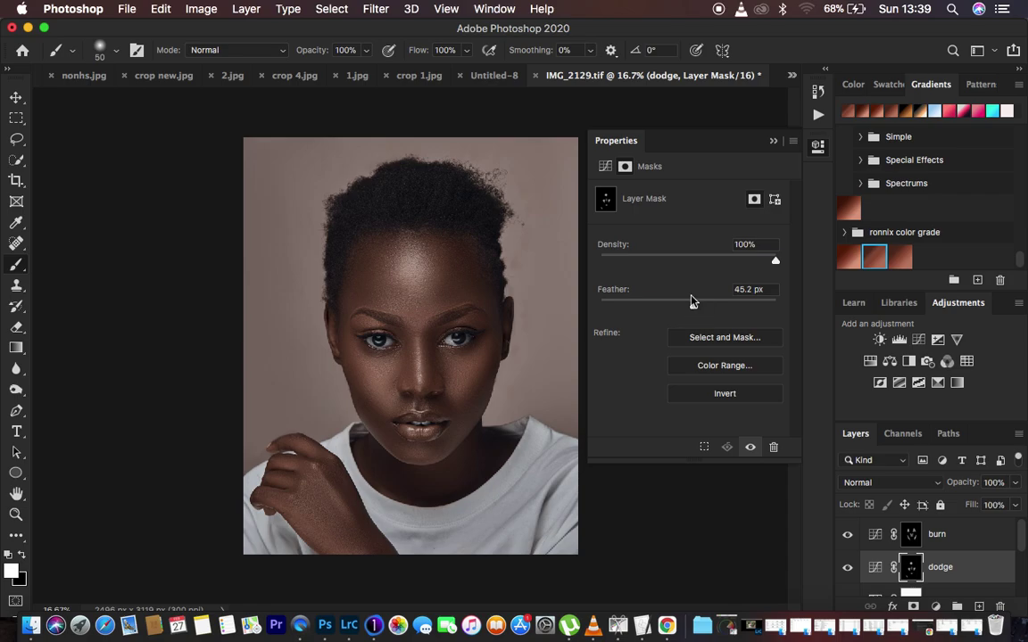
click(774, 142)
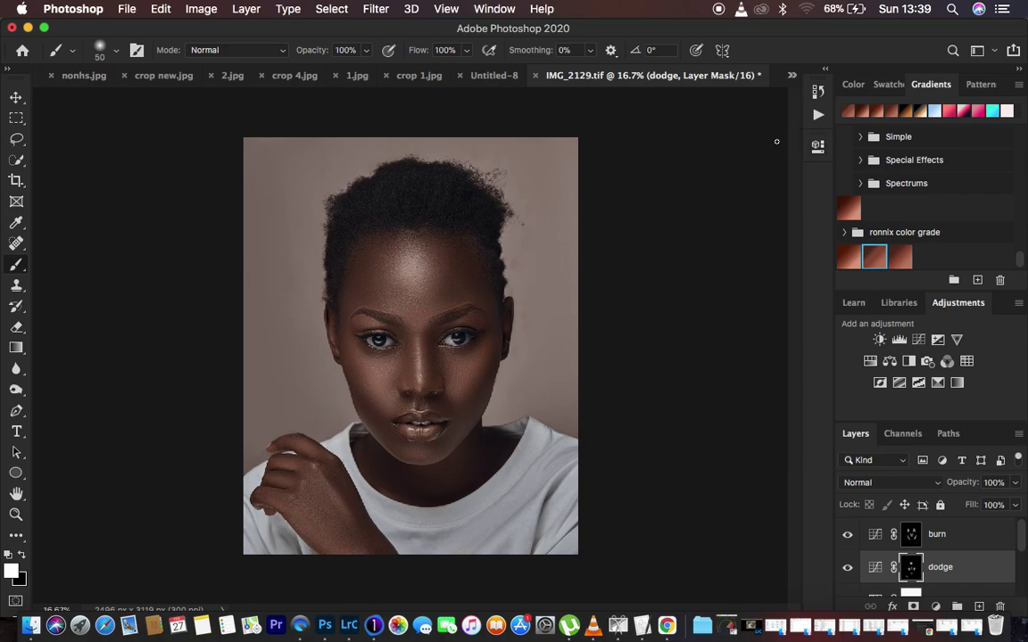
Group the burn and dodge layers together.
shift+click(986, 536)
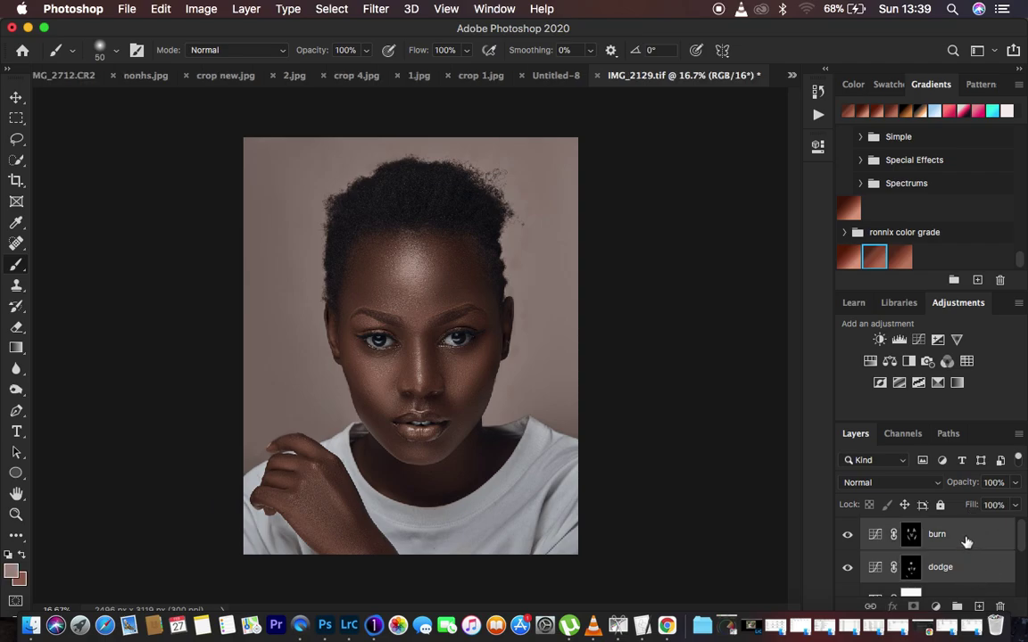
drag(971, 534, 956, 607)
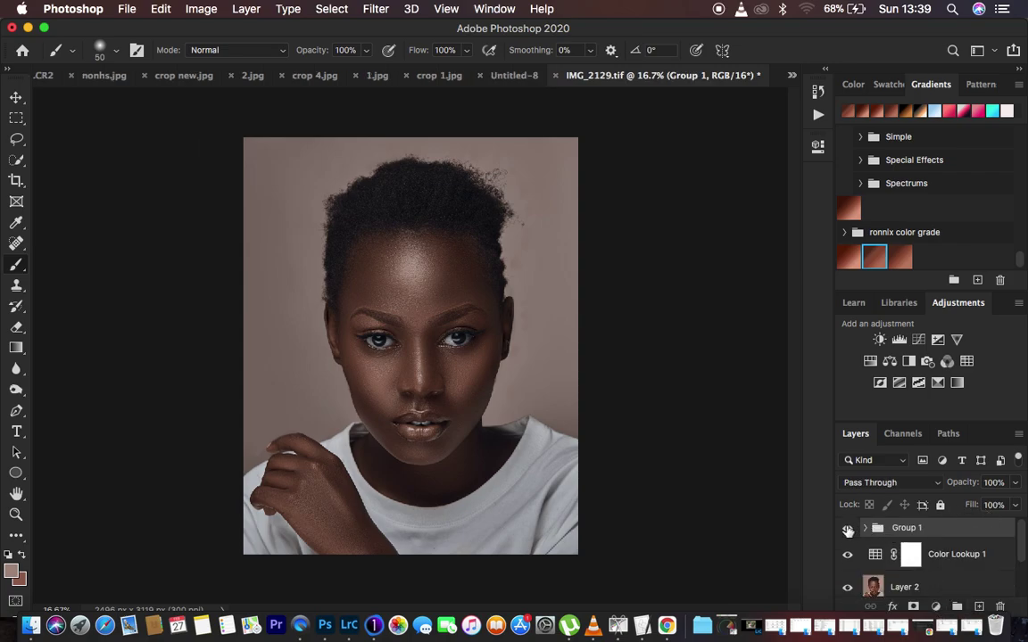
Compare the portrait with and without the dodge and burn group by switching the group's visibility off and on.
click(847, 529)
click(848, 529)
click(847, 529)
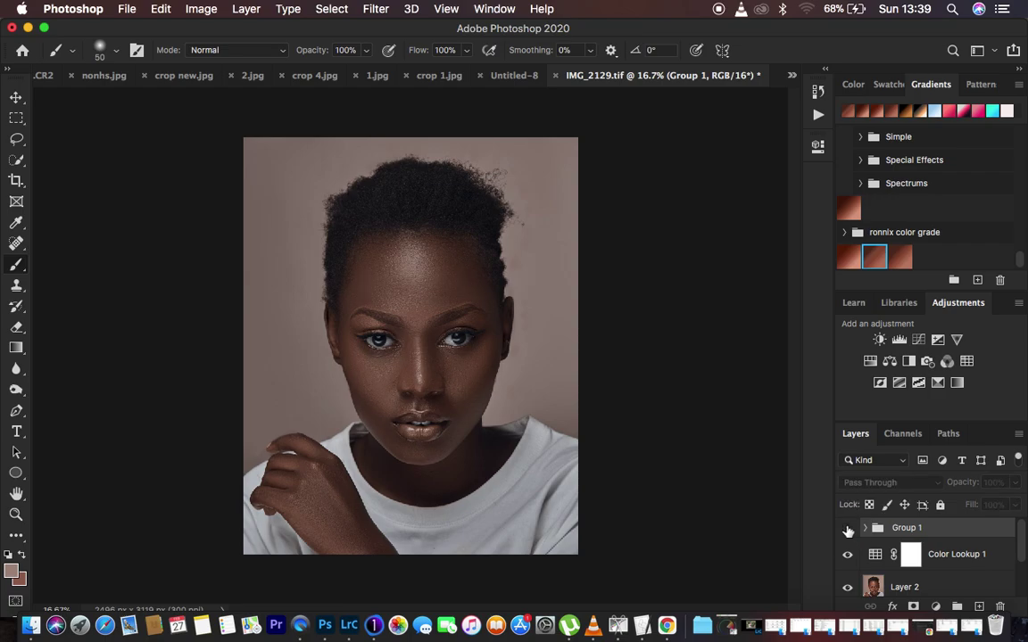
click(848, 529)
click(847, 529)
click(847, 529)
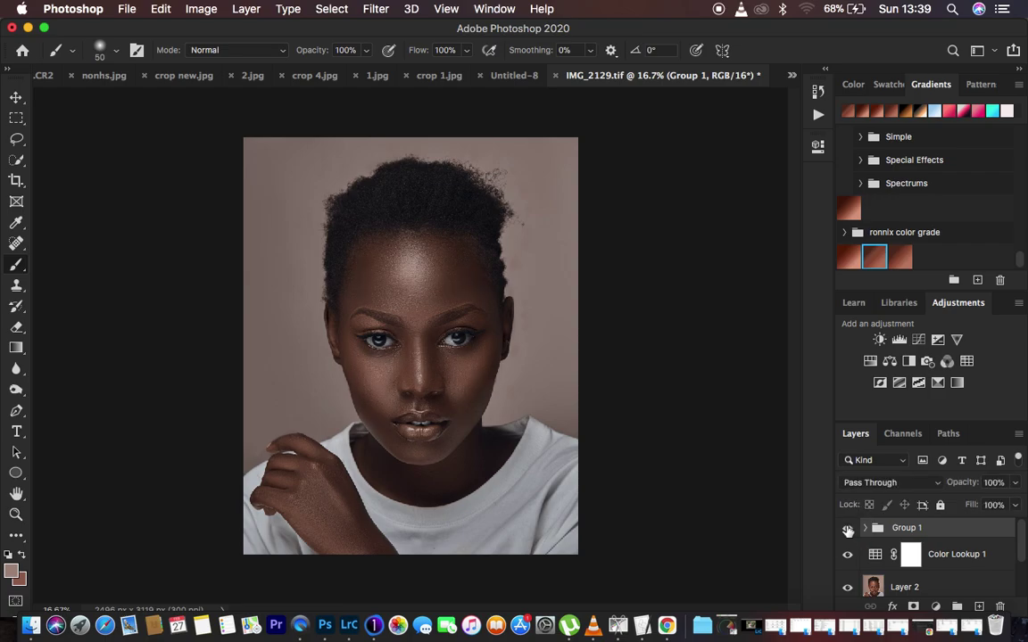
click(848, 529)
click(847, 529)
click(848, 529)
click(847, 529)
click(848, 529)
click(848, 529)
click(848, 529)
click(848, 529)
Examine the opacity settings of the dodge and burn group and of the burn layer inside it.
click(864, 528)
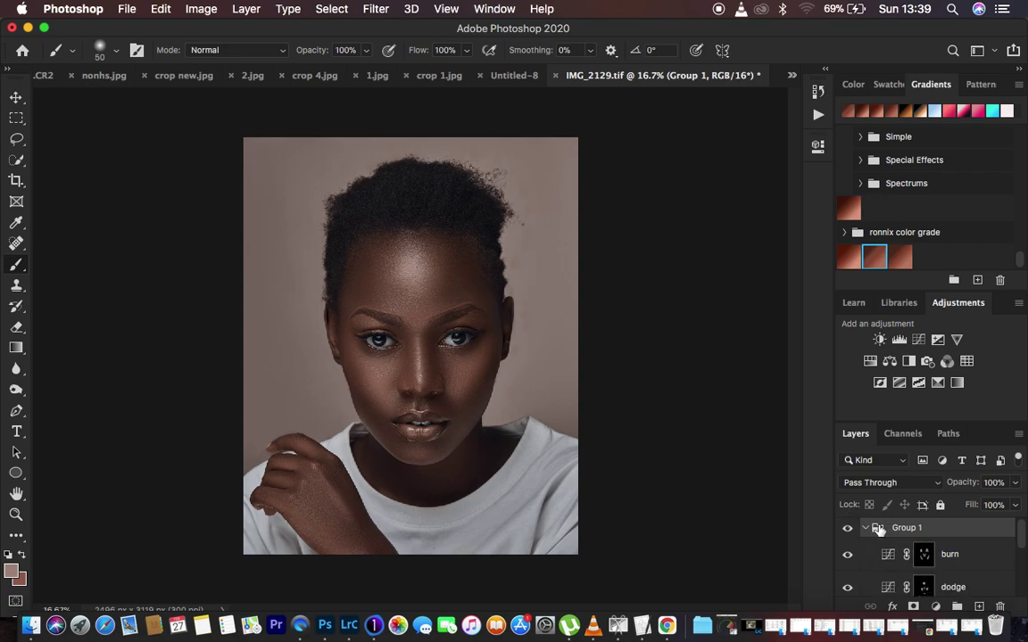
click(865, 528)
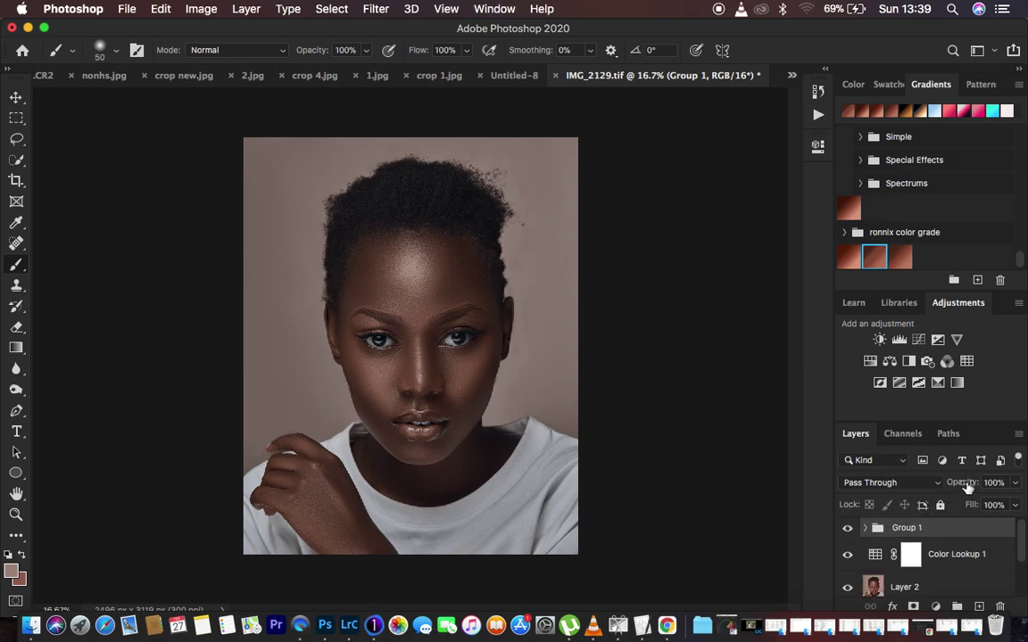
mouse_move(971, 482)
mouse_down()
mouse_move(956, 485)
mouse_move(991, 478)
mouse_up()
click(865, 529)
click(953, 553)
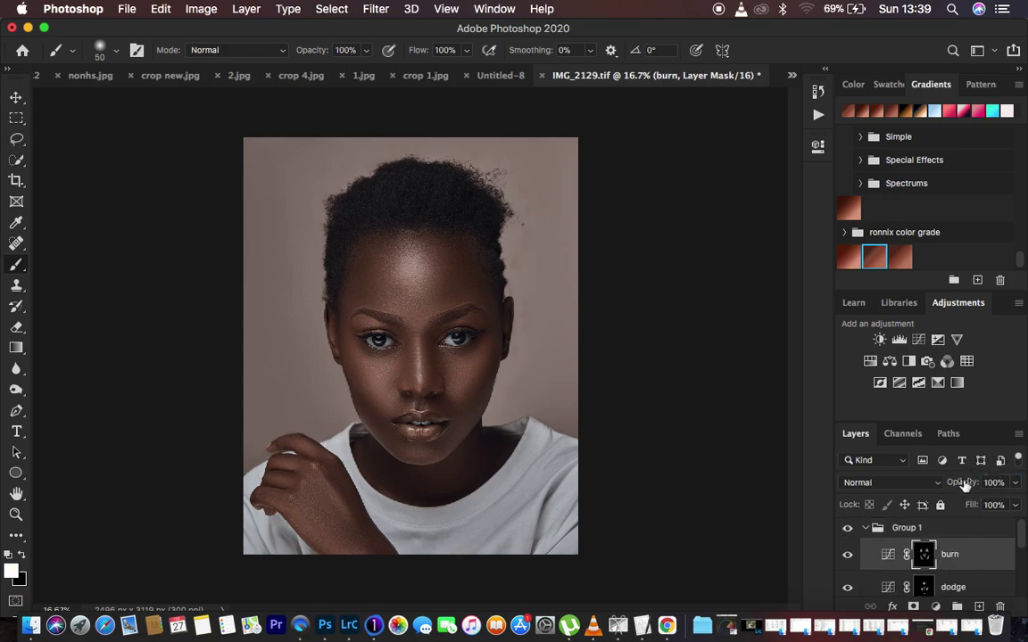
click(874, 530)
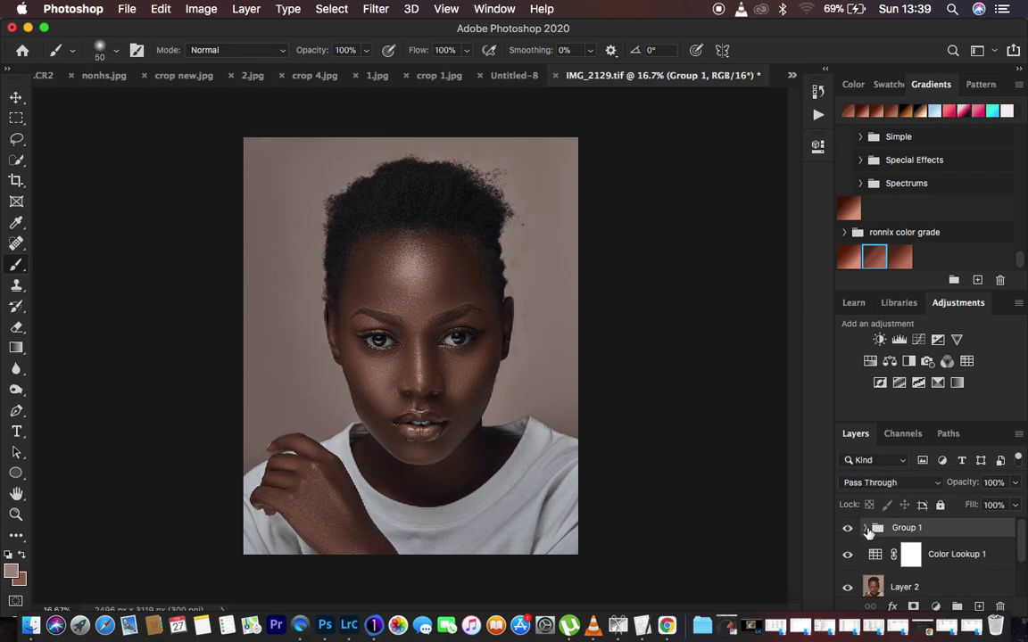